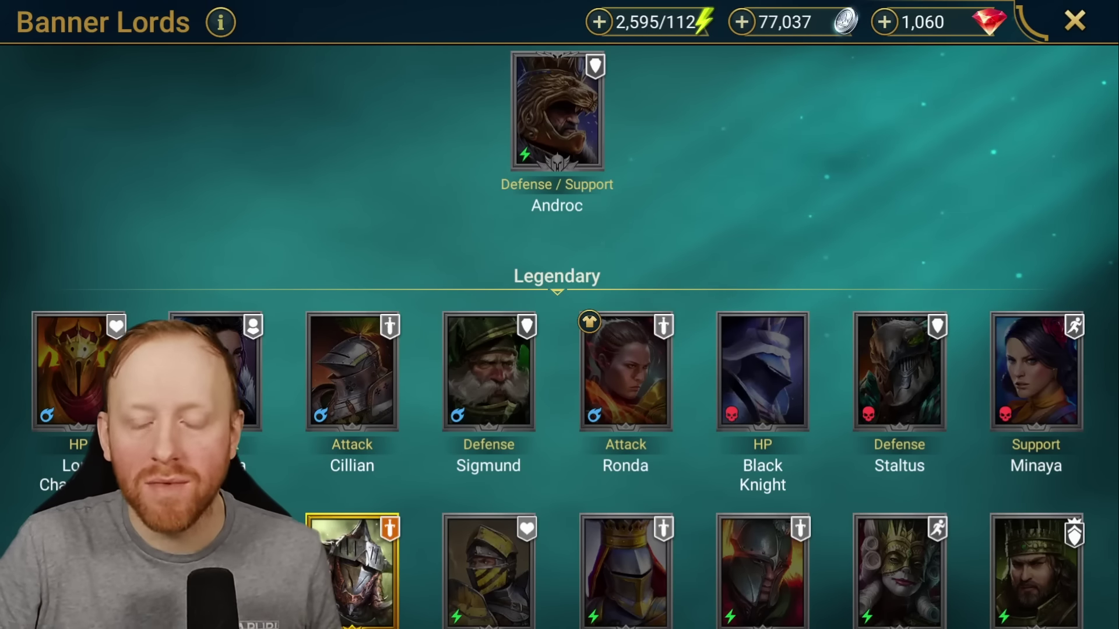
# Look through the Banner Lords champion roster from the Mythical section down to the lowest rarities
pyautogui.scroll(1, 659, 233)
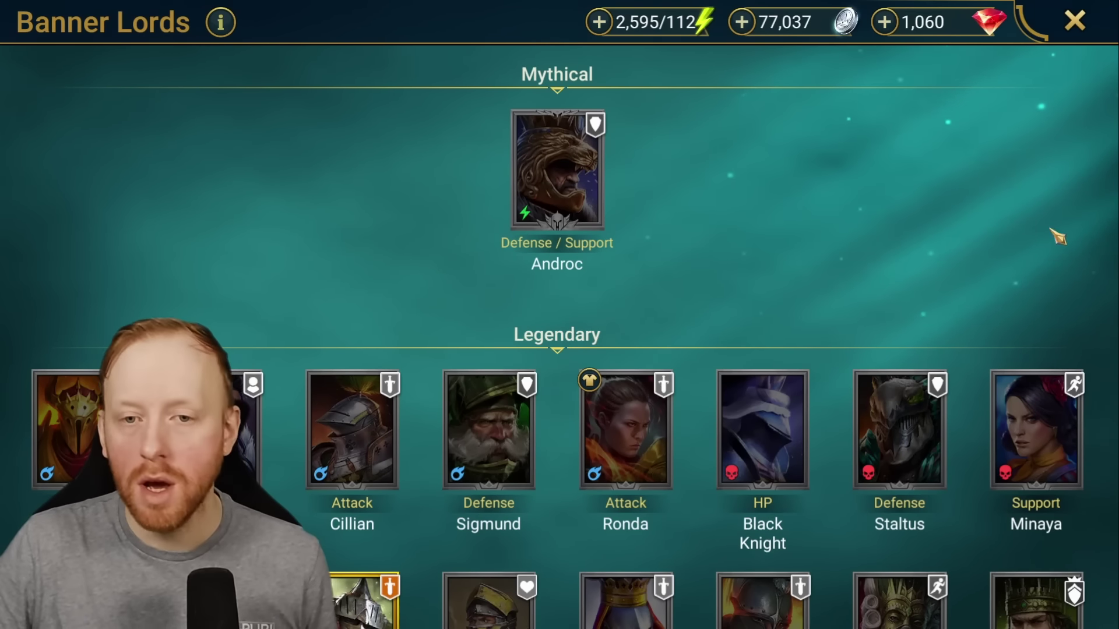
pyautogui.scroll(-3, 831, 272)
pyautogui.scroll(3, 757, 448)
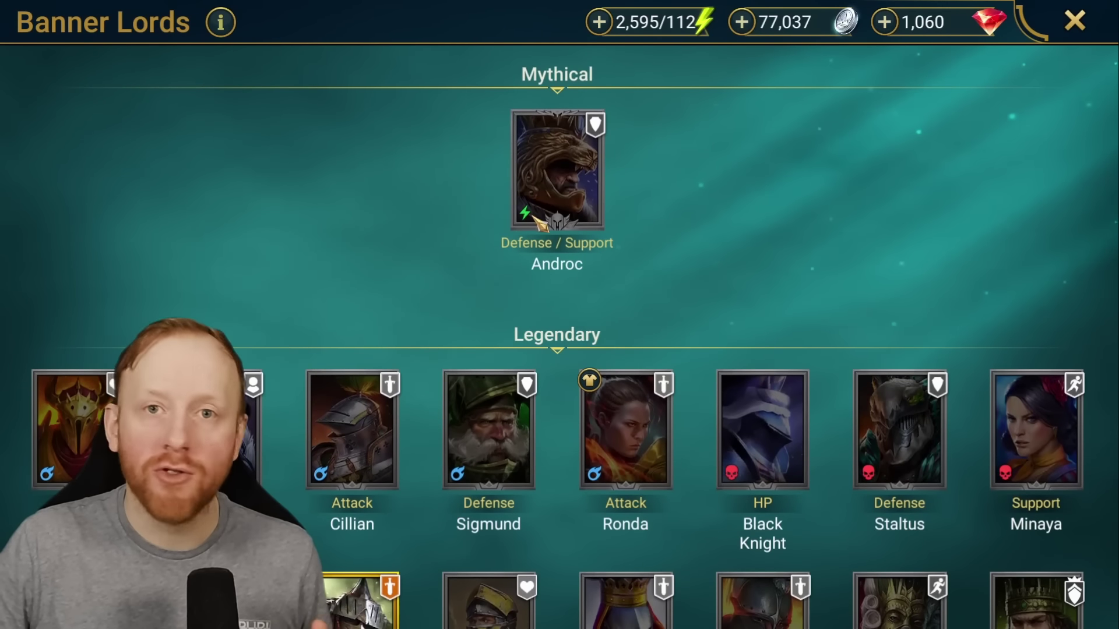
pyautogui.scroll(-5, 723, 268)
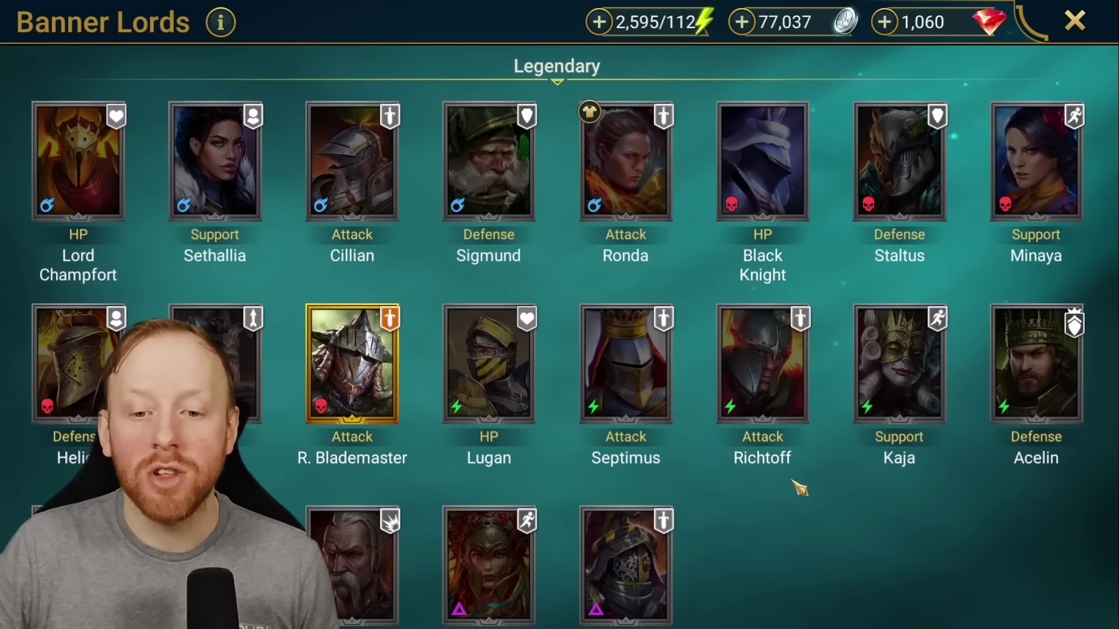
pyautogui.scroll(-1, 802, 480)
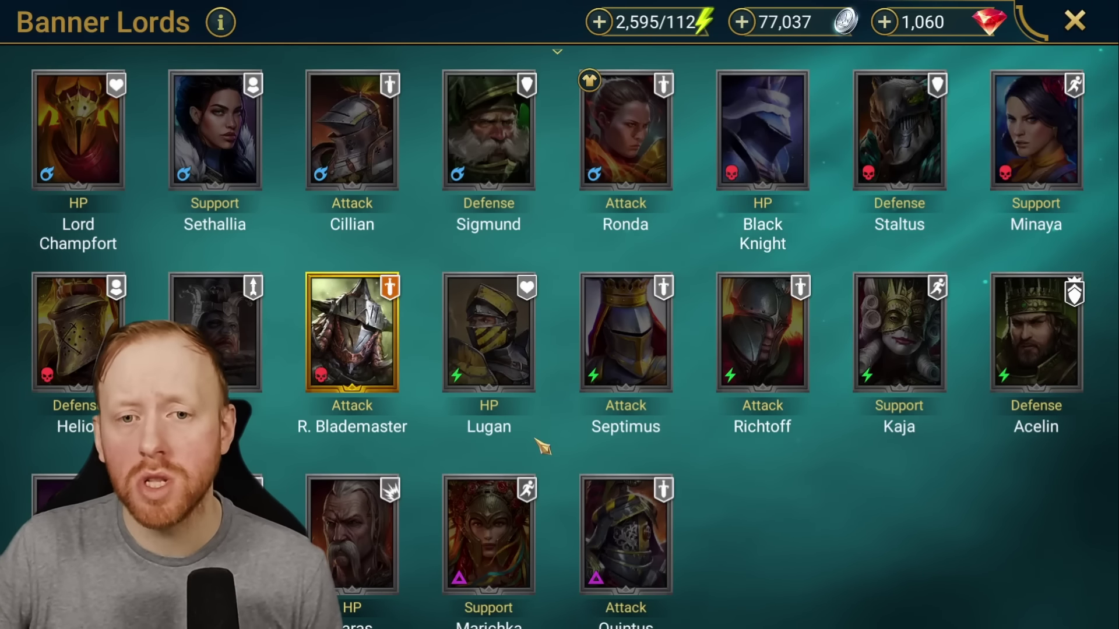
pyautogui.scroll(-6, 754, 504)
pyautogui.scroll(-4, 708, 490)
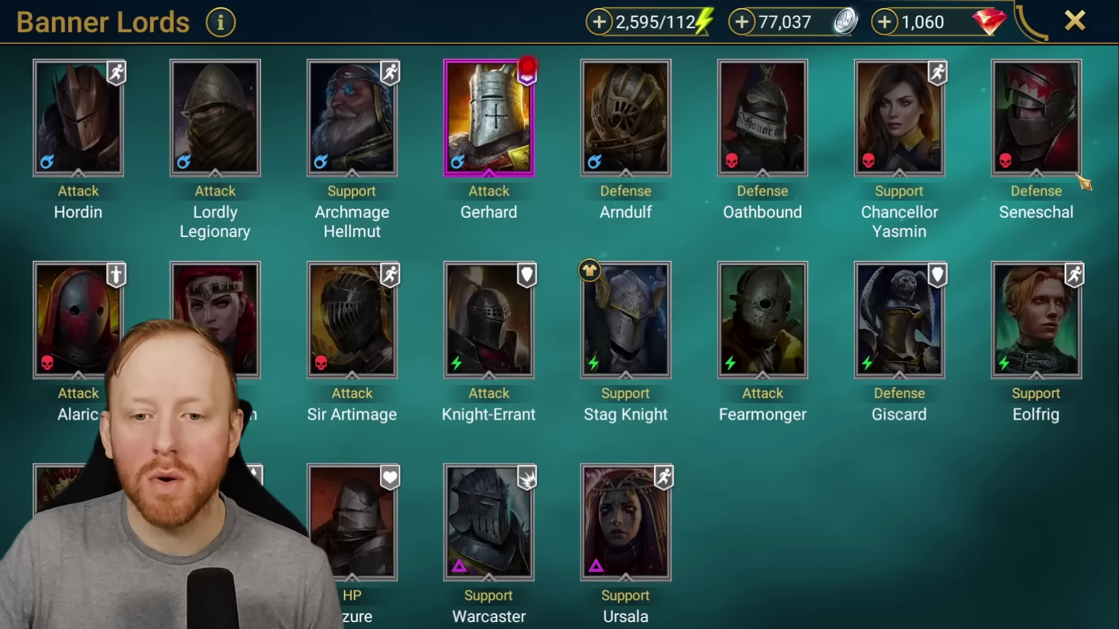
pyautogui.scroll(-4, 717, 457)
pyautogui.scroll(-3, 694, 396)
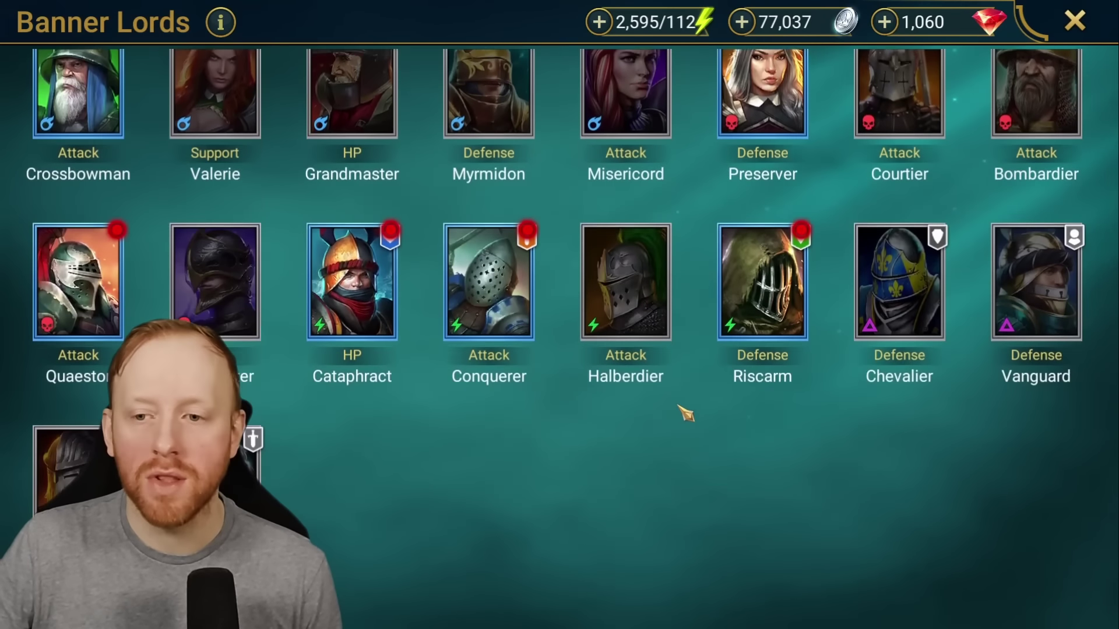
# Go back up the Banner Lords roster and review the Epic and Legendary champions
pyautogui.scroll(6, 777, 232)
pyautogui.scroll(3, 798, 394)
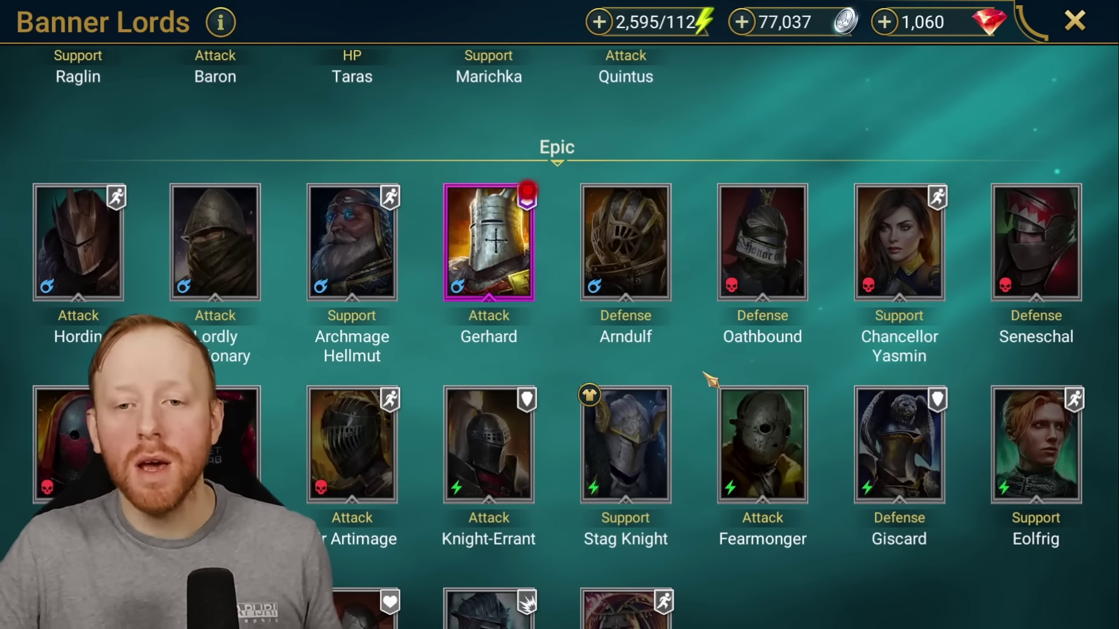
pyautogui.scroll(8, 799, 357)
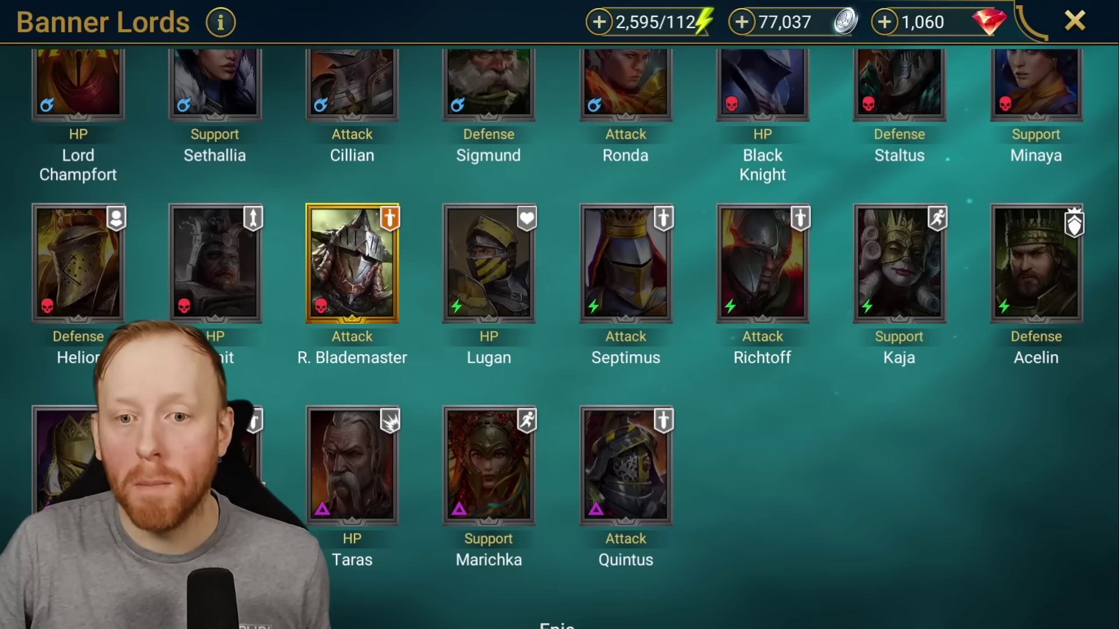
pyautogui.scroll(3, 833, 466)
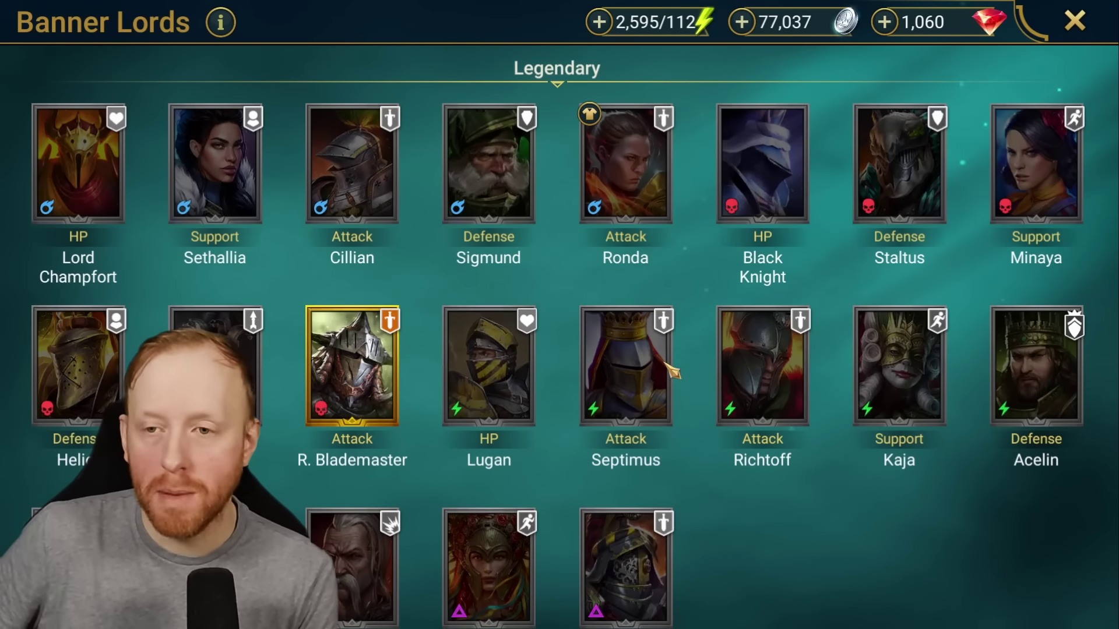
pyautogui.scroll(3, 686, 302)
pyautogui.scroll(-6, 717, 392)
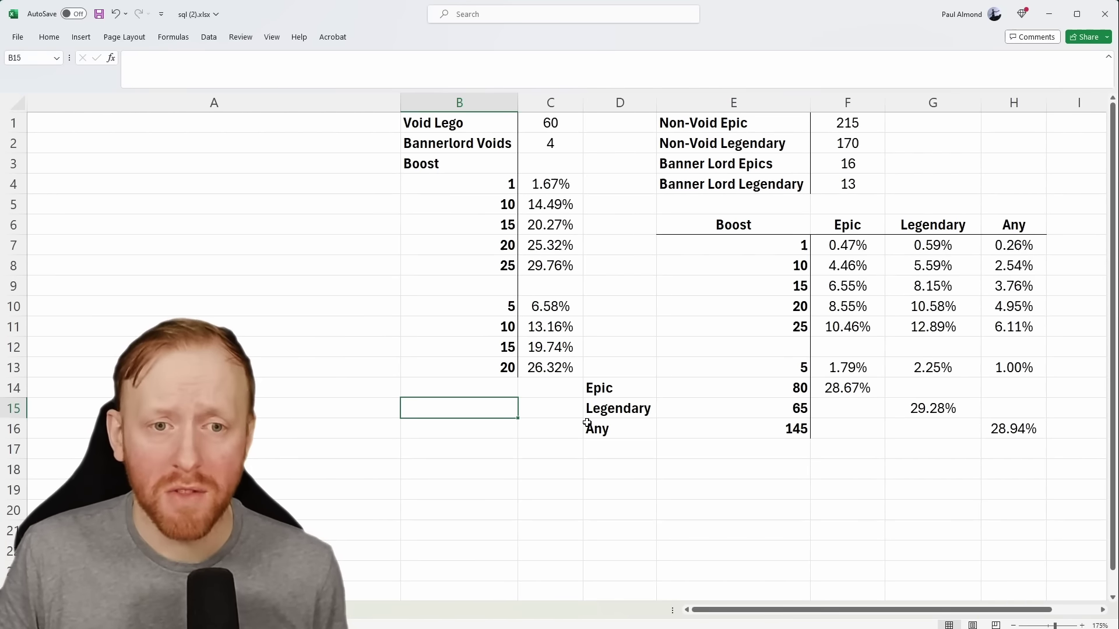
# In the Excel workbook sql (2).xlsx, check the Void Lego and Bannerlord Voids counts in C1 and C2
pyautogui.click(572, 132)
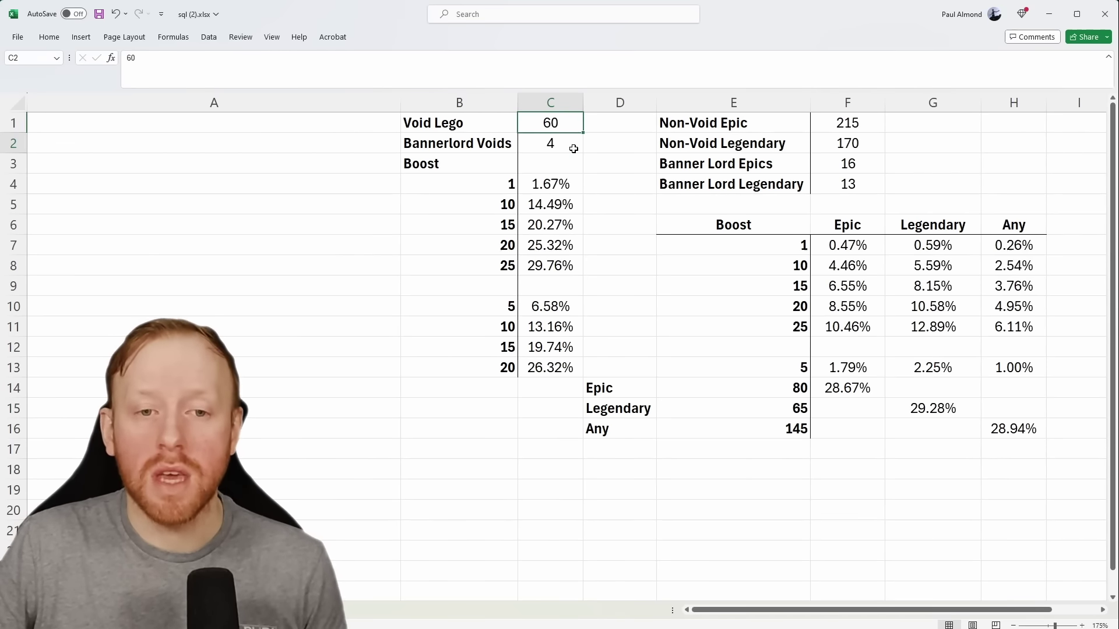
pyautogui.click(572, 145)
pyautogui.click(348, 318)
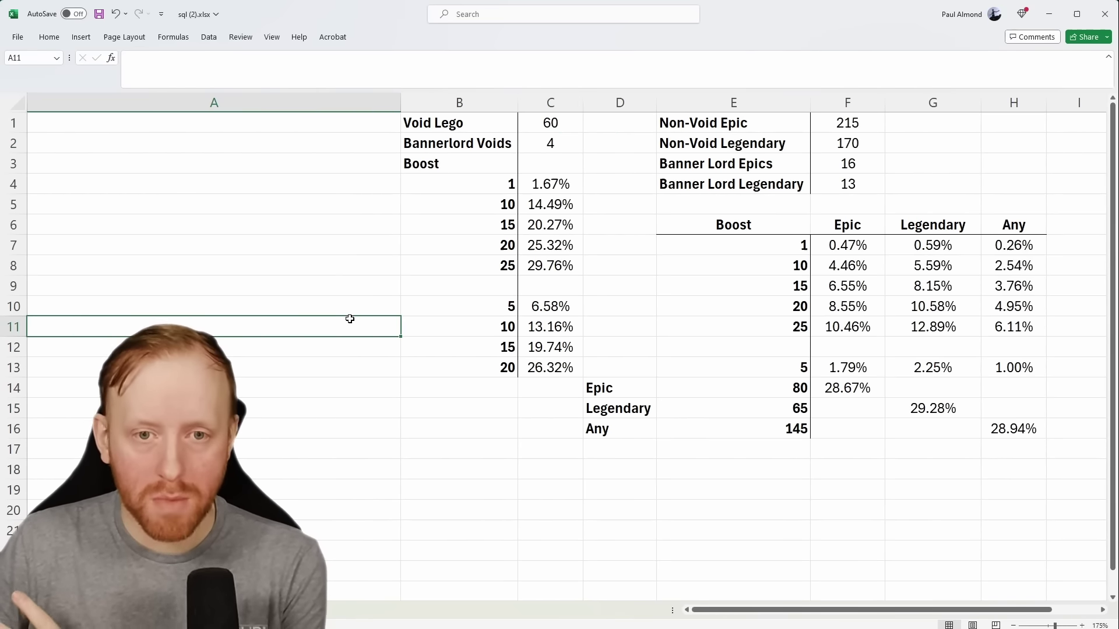
# Examine the pull-chance formulas in column C for the first block of boosts, starting with boost 1 in C4
pyautogui.click(546, 169)
pyautogui.click(561, 185)
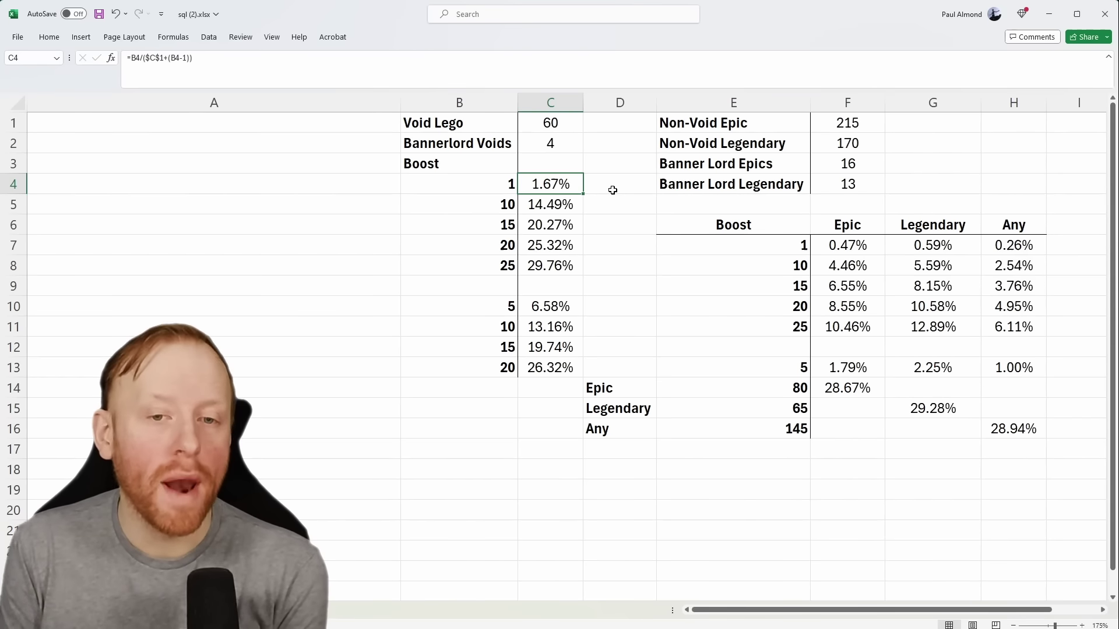
pyautogui.click(577, 210)
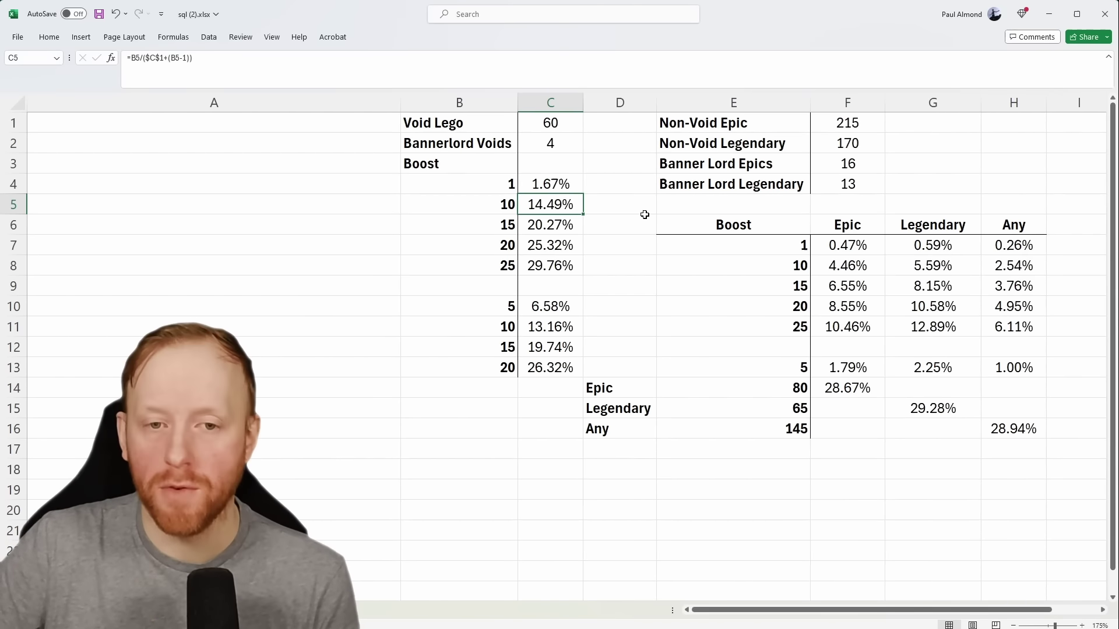
pyautogui.press('Down')
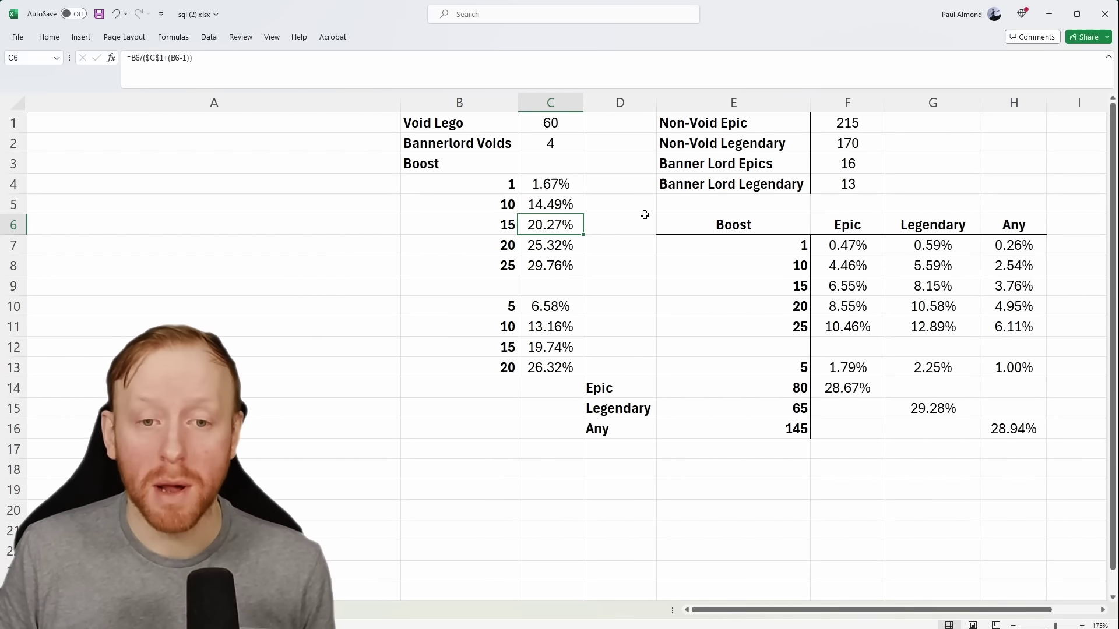
pyautogui.press('Down')
pyautogui.press('Down')
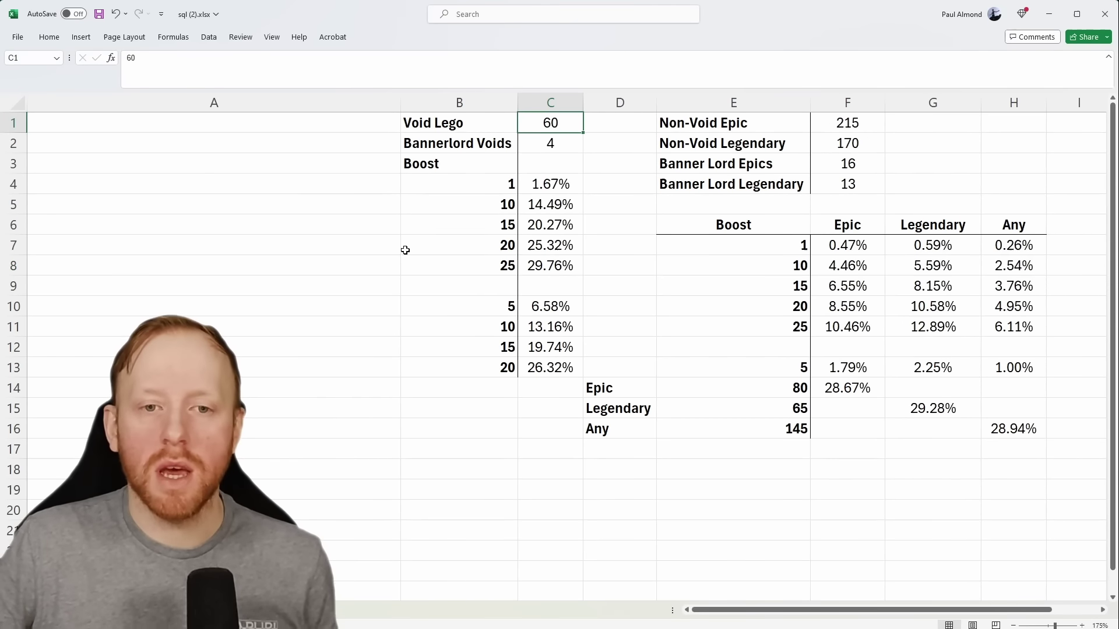
pyautogui.click(380, 252)
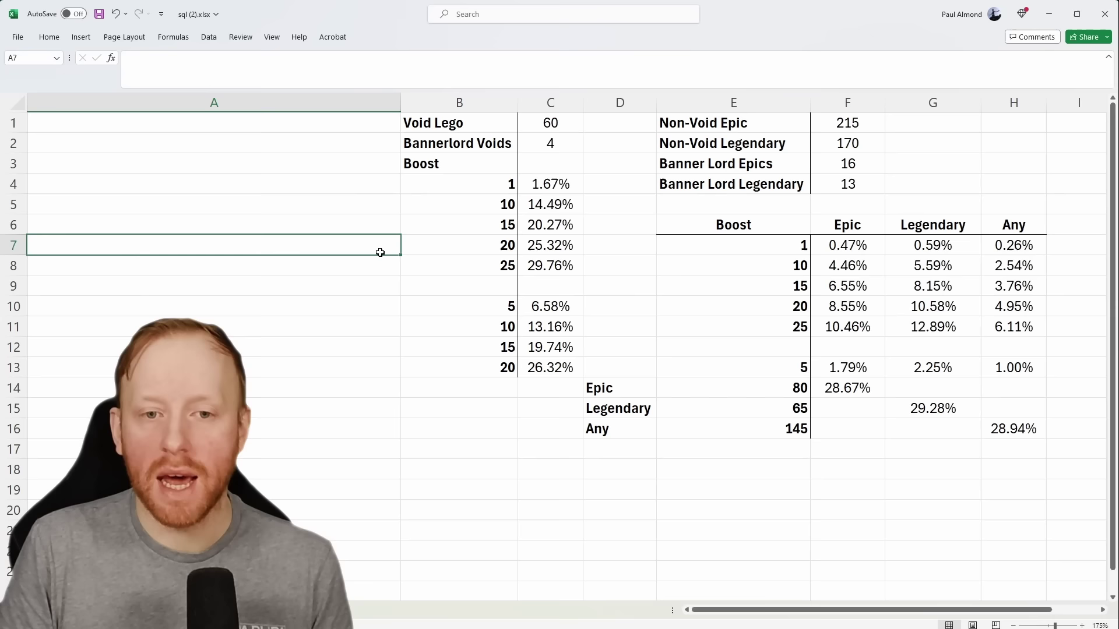
pyautogui.click(550, 185)
pyautogui.click(346, 391)
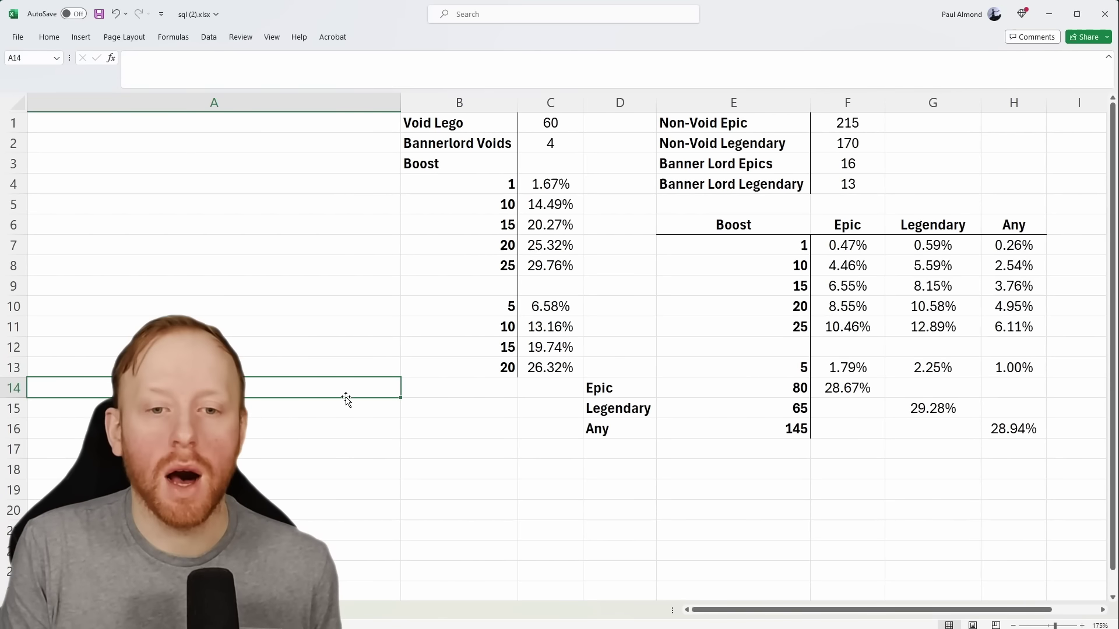
# Examine the boost 5 row B10:C10 and the formula in C10 that uses the Bannerlord Voids count
pyautogui.moveTo(548, 307); pyautogui.dragTo(442, 302)
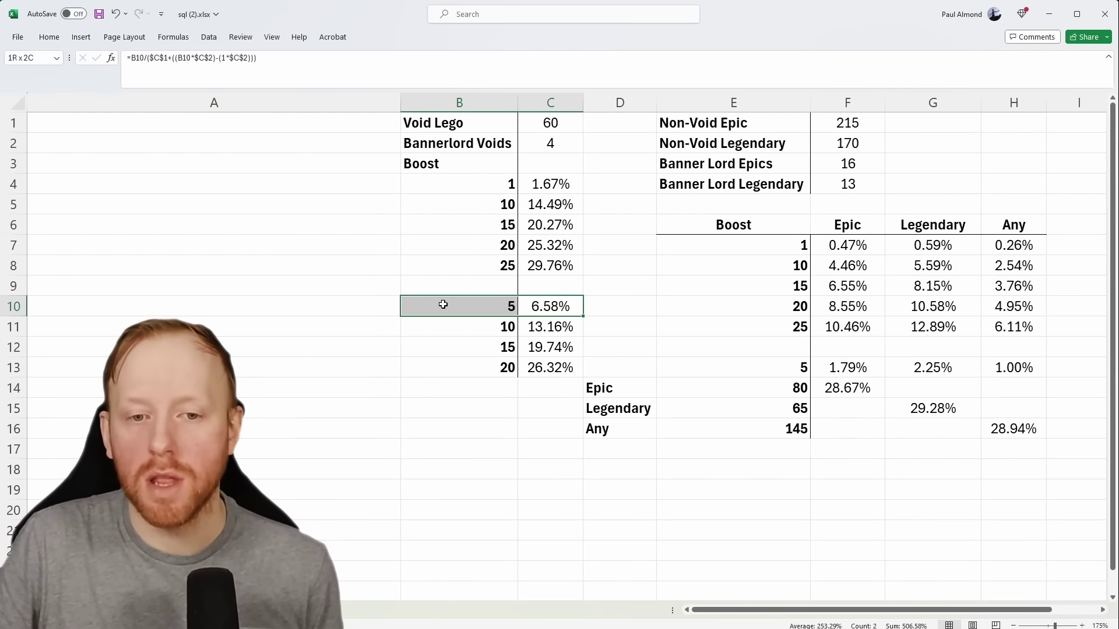
pyautogui.click(394, 398)
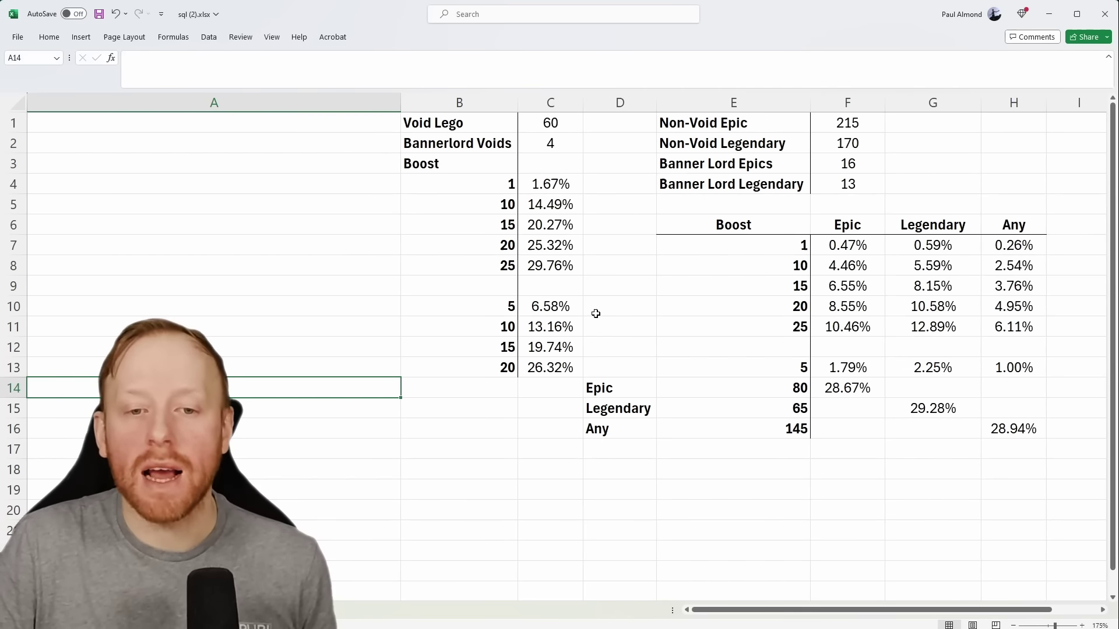
pyautogui.click(577, 307)
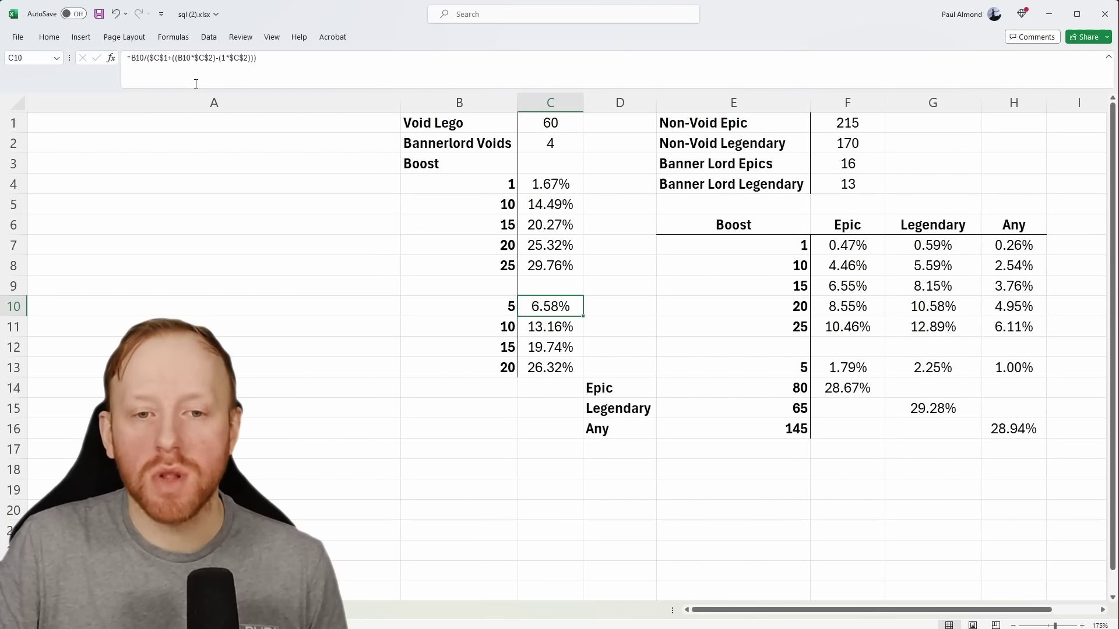
pyautogui.click(422, 463)
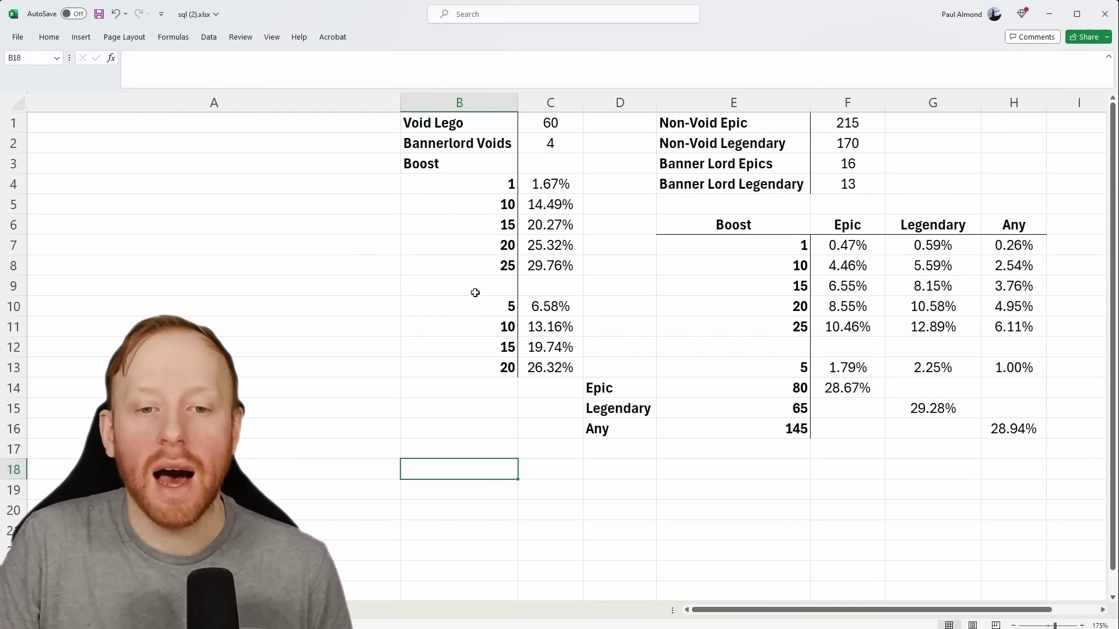
pyautogui.click(548, 304)
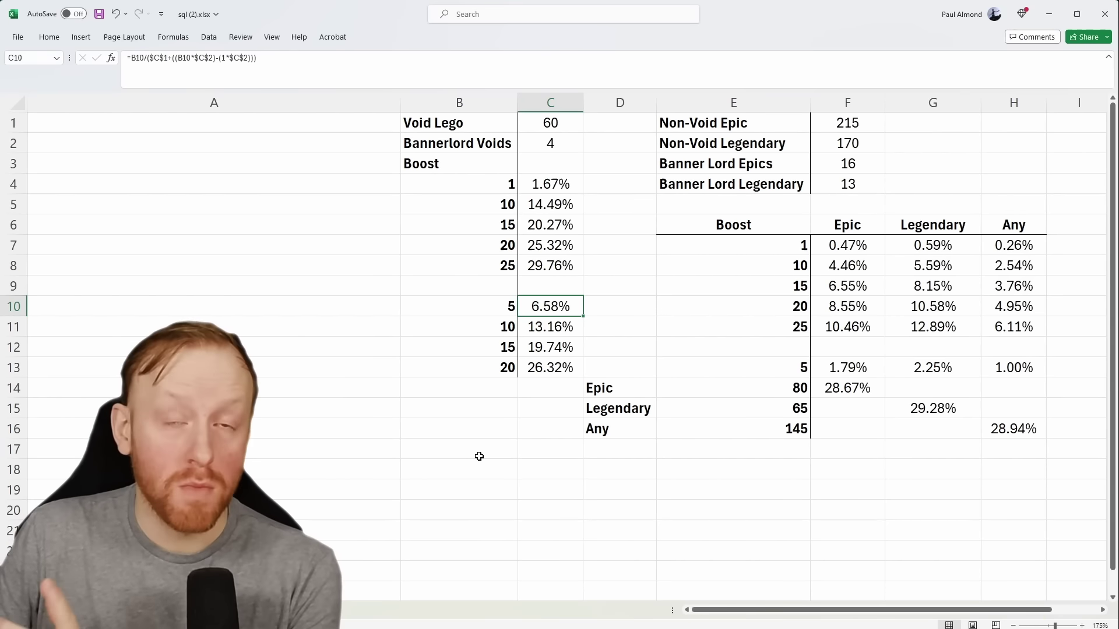
# Compare the boost 15 chance in C6 with the boost 5 and boost 10 chances in C10 and C11
pyautogui.click(564, 224)
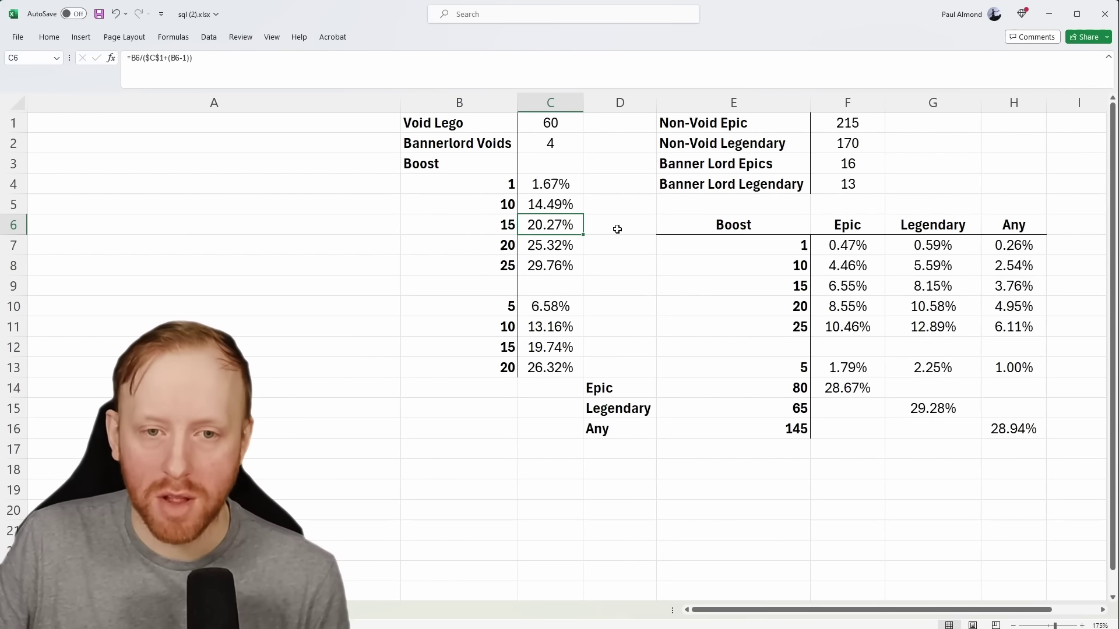
pyautogui.click(577, 310)
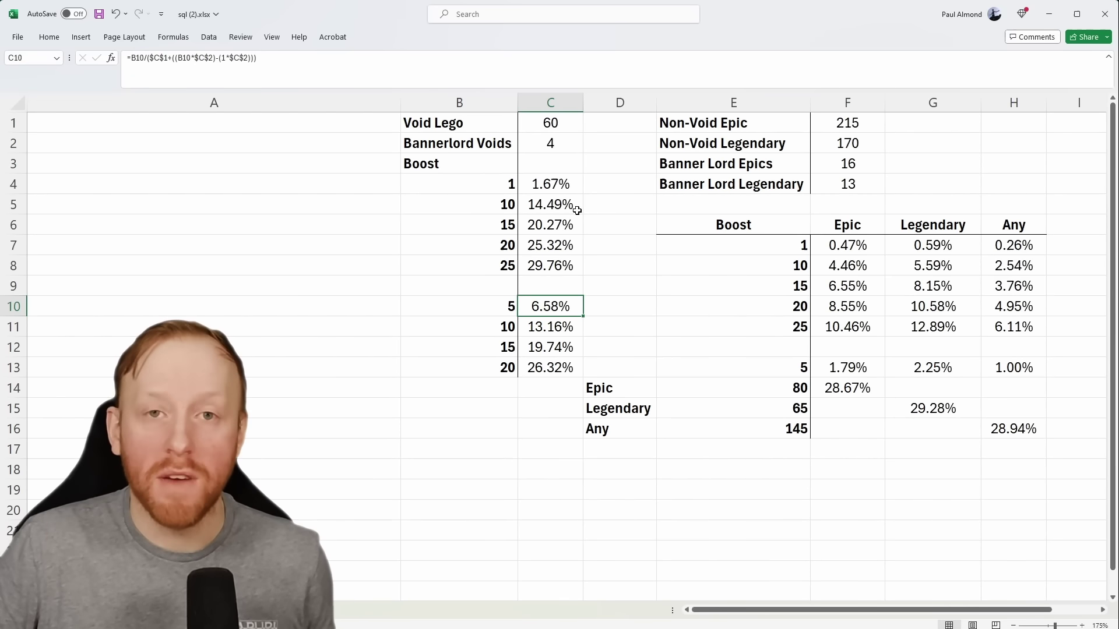
pyautogui.click(579, 324)
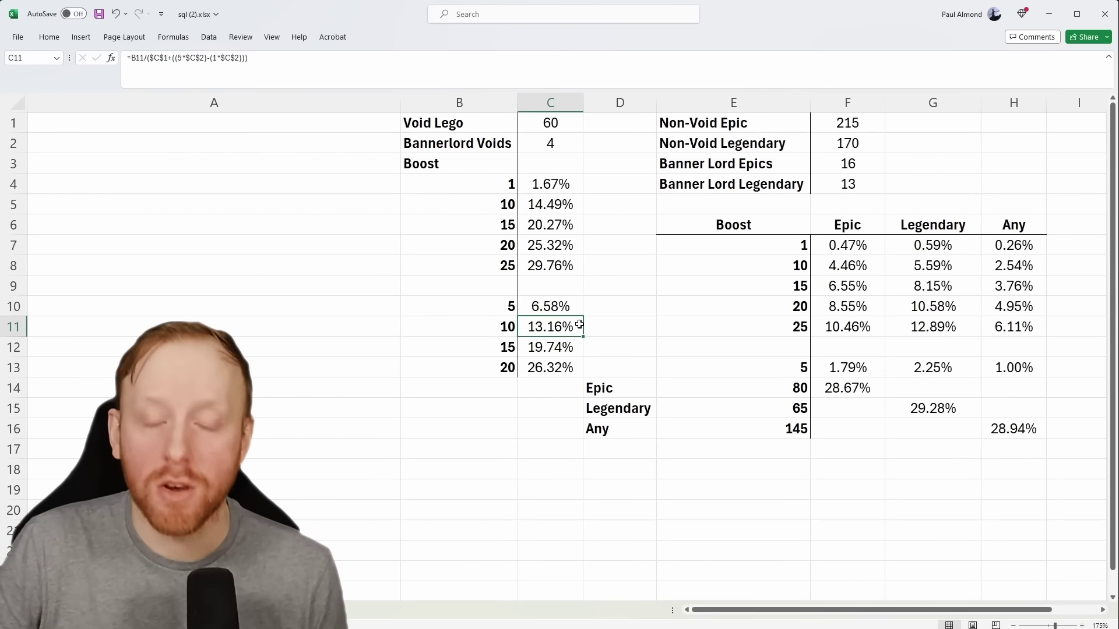
pyautogui.click(449, 329)
pyautogui.click(548, 307)
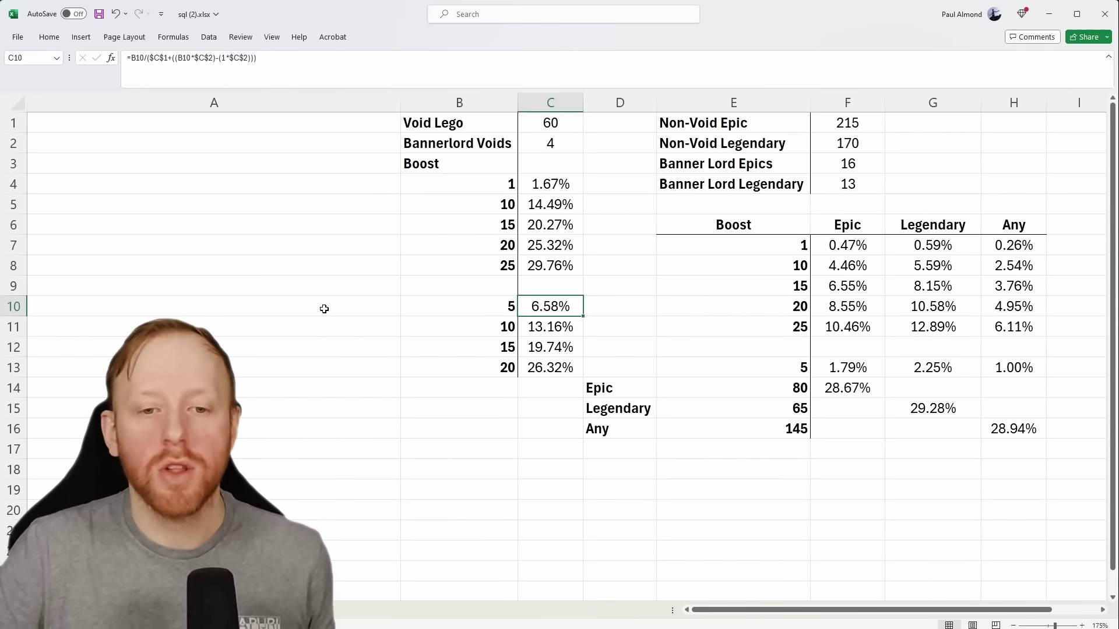
# Compare the two boost 10 chances, in C11 of the second block and C5 of the first block
pyautogui.press('Down')
pyautogui.press('Left')
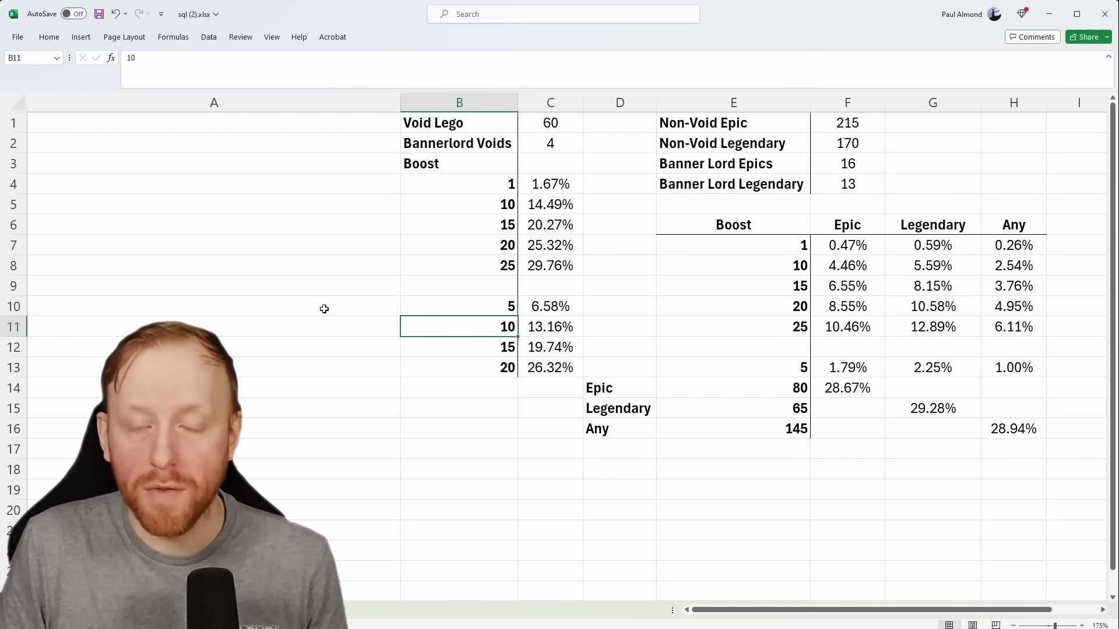
pyautogui.press('Right')
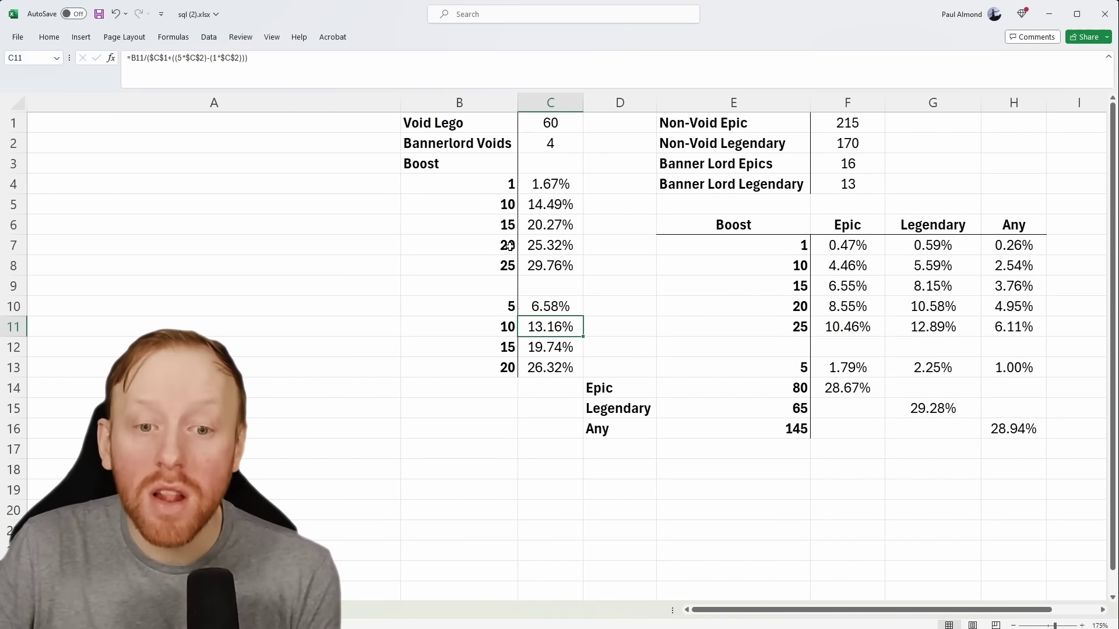
pyautogui.click(562, 205)
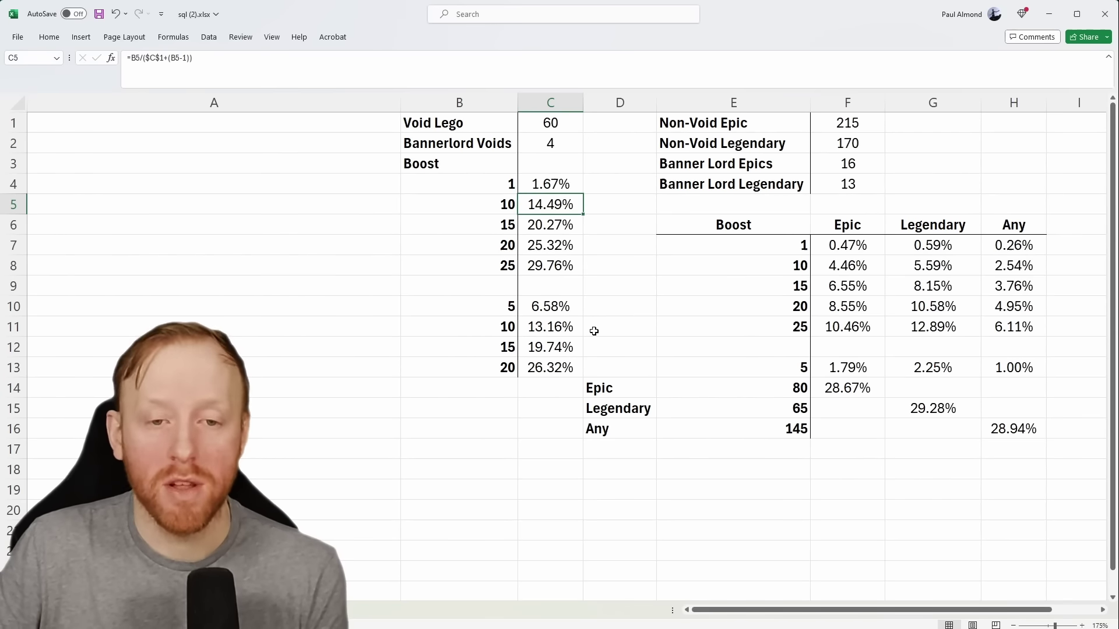
pyautogui.click(578, 321)
pyautogui.moveTo(466, 333); pyautogui.dragTo(523, 329)
pyautogui.click(474, 433)
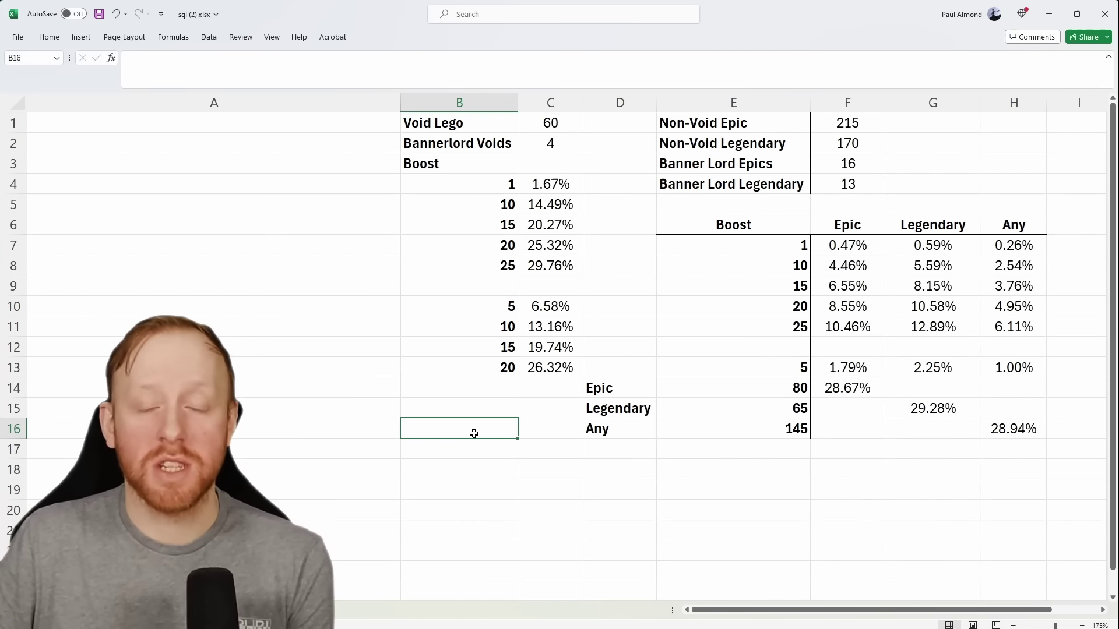
# Compare the two boost 15 chances, in C12 of the second block and C6 of the first block
pyautogui.click(572, 348)
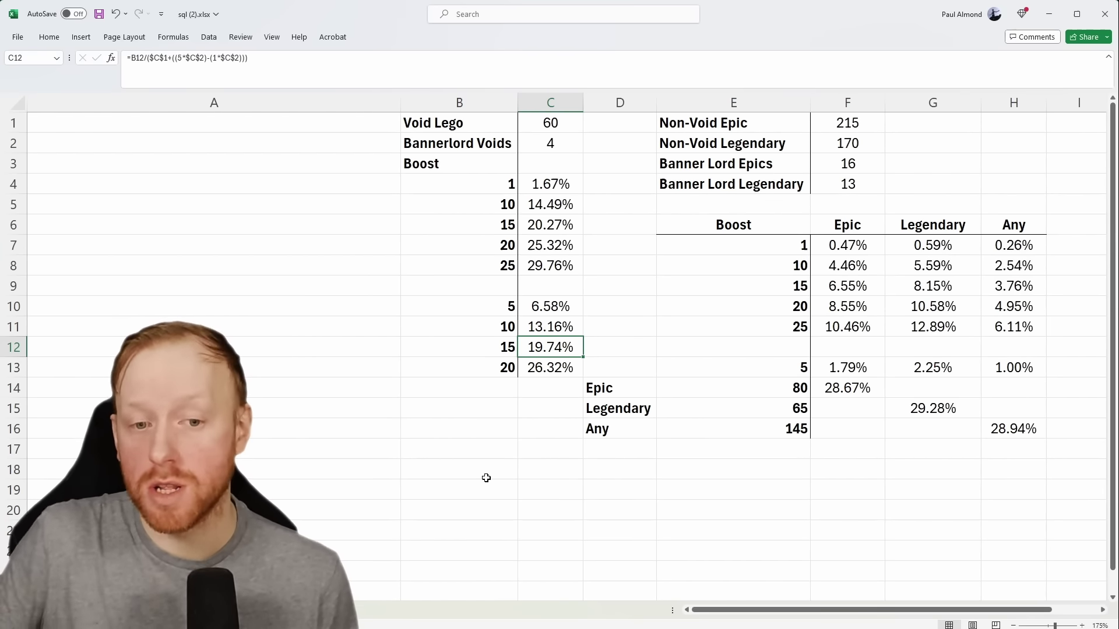
pyautogui.click(308, 347)
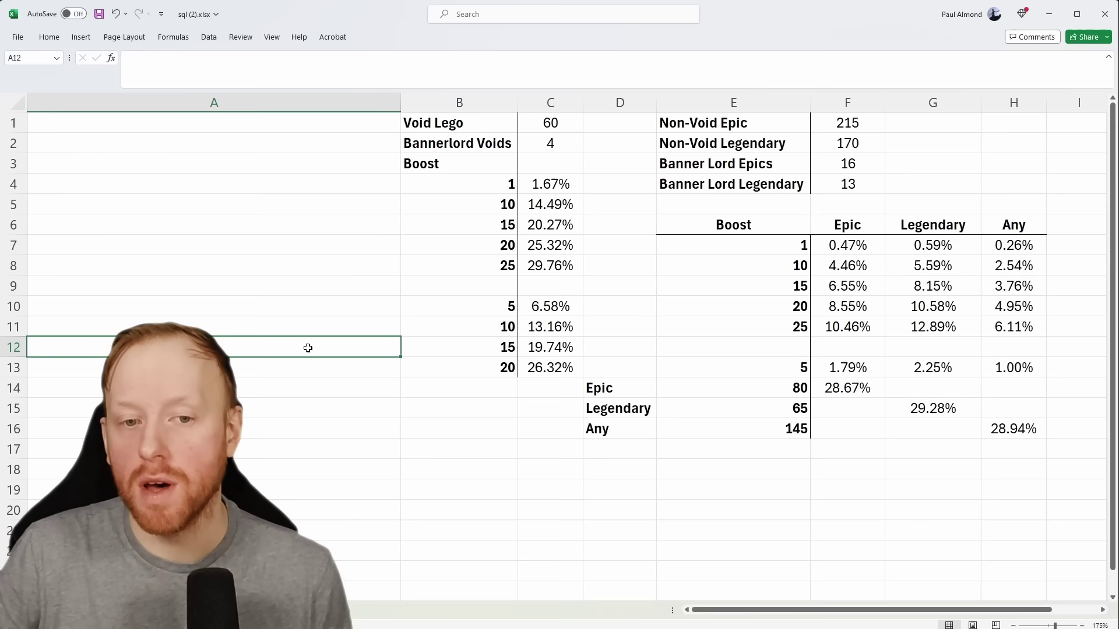
pyautogui.click(284, 225)
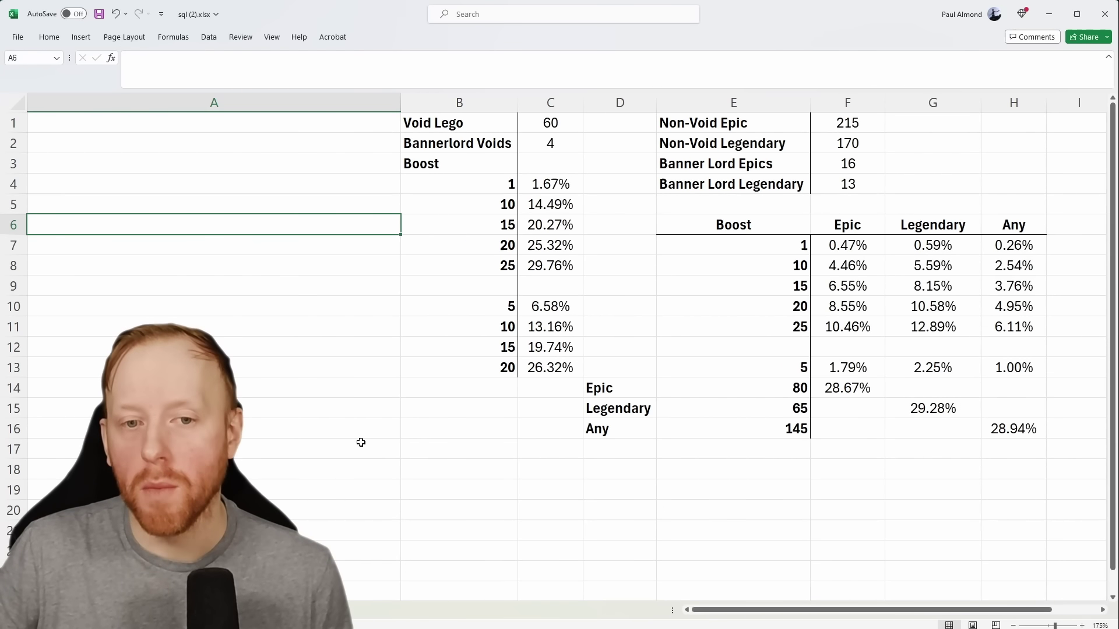
pyautogui.click(553, 227)
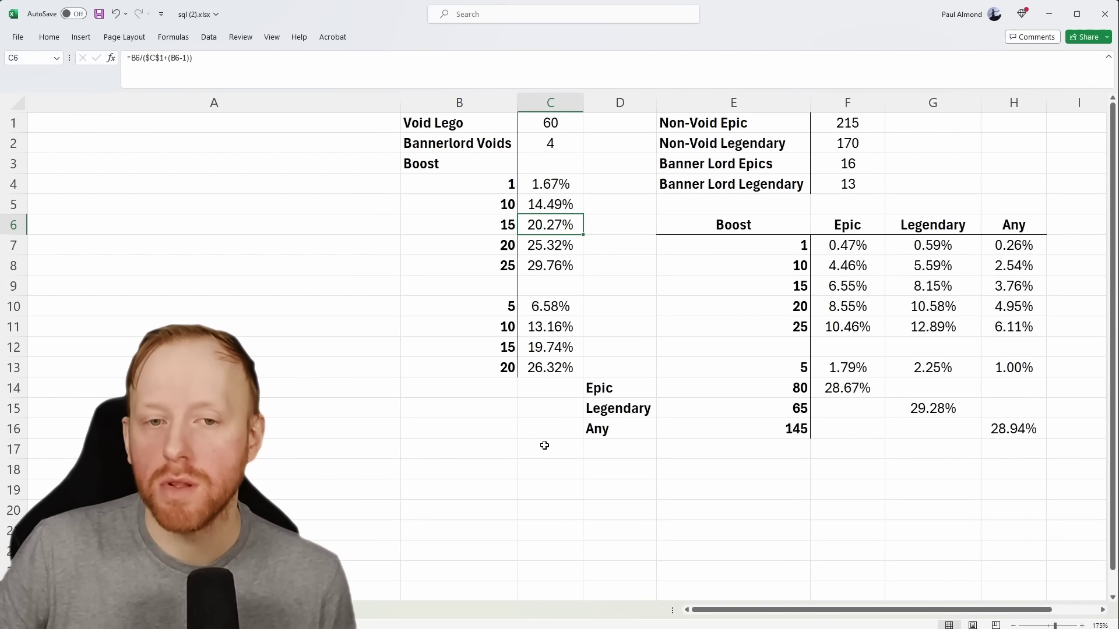
# Examine the boost 20 chance in C13 of the second void block and its formula
pyautogui.click(547, 370)
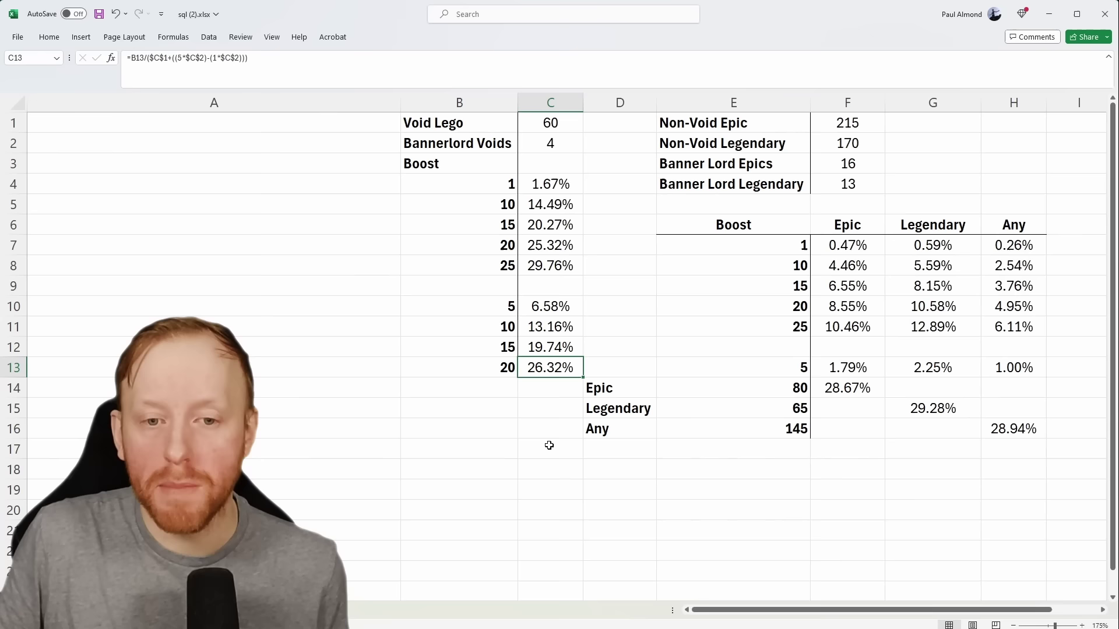
pyautogui.click(507, 394)
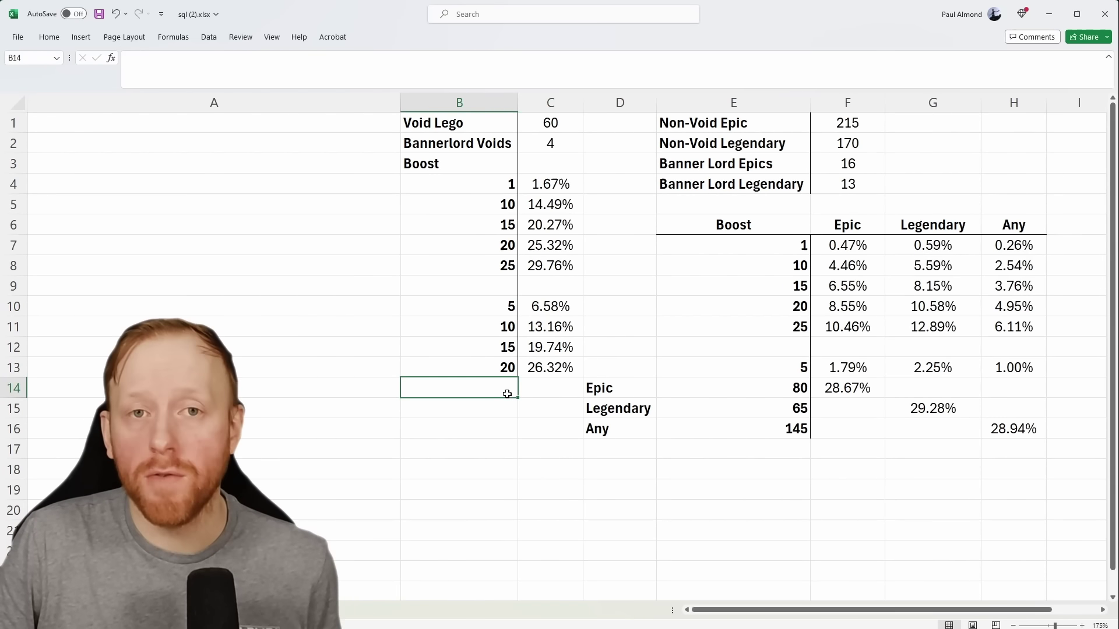
pyautogui.click(560, 372)
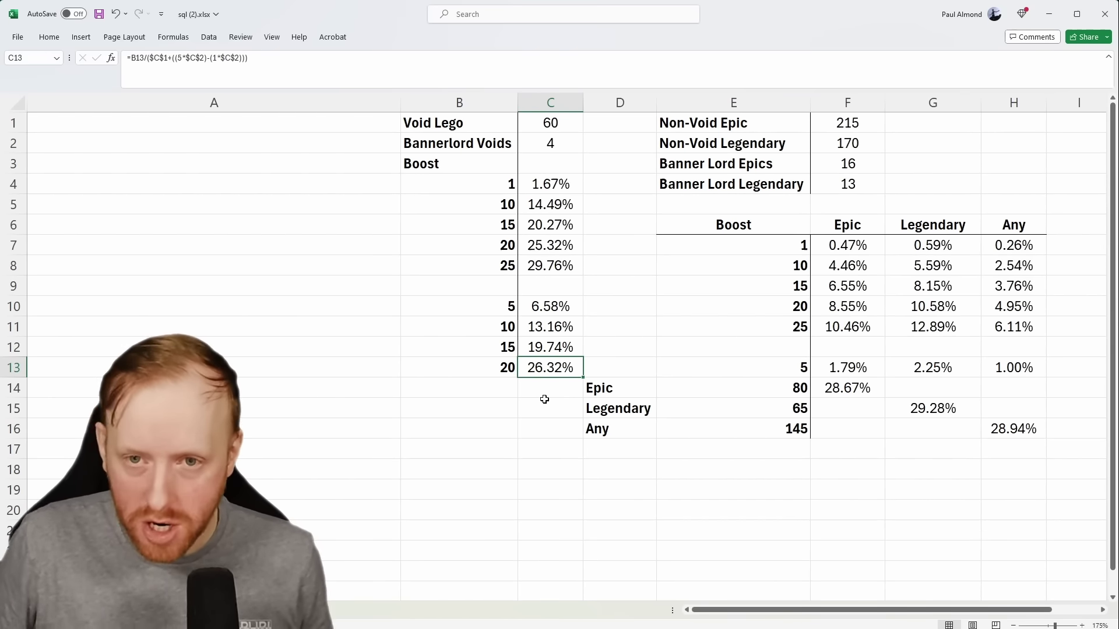
# Review the Non-Void Epic and Non-Void Legendary champion counts in F1 and F2
pyautogui.click(722, 450)
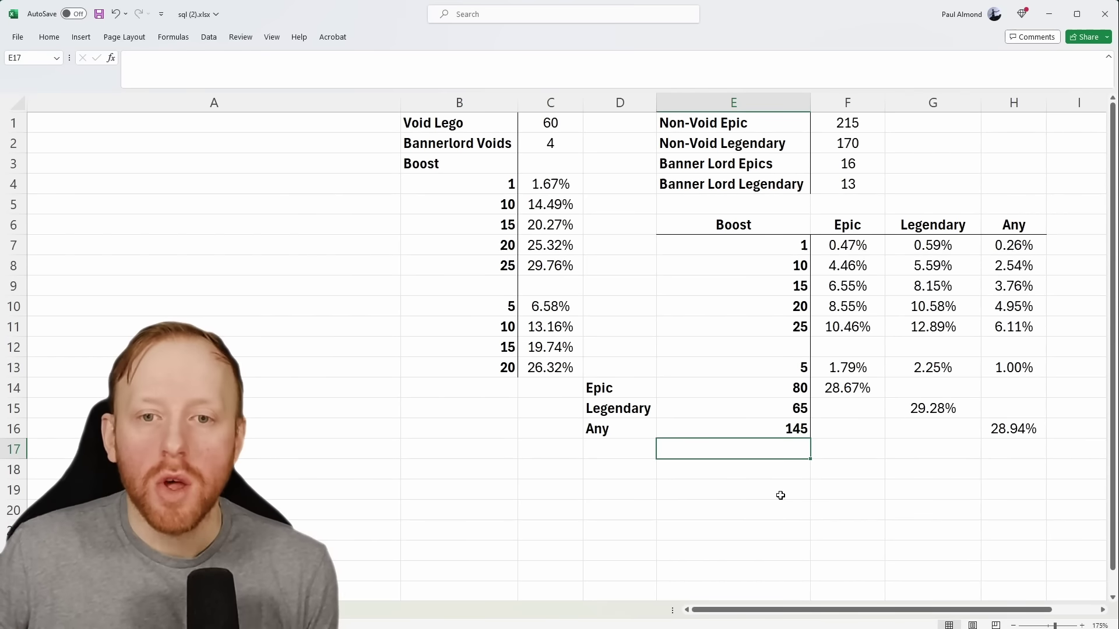
pyautogui.click(767, 123)
pyautogui.click(860, 123)
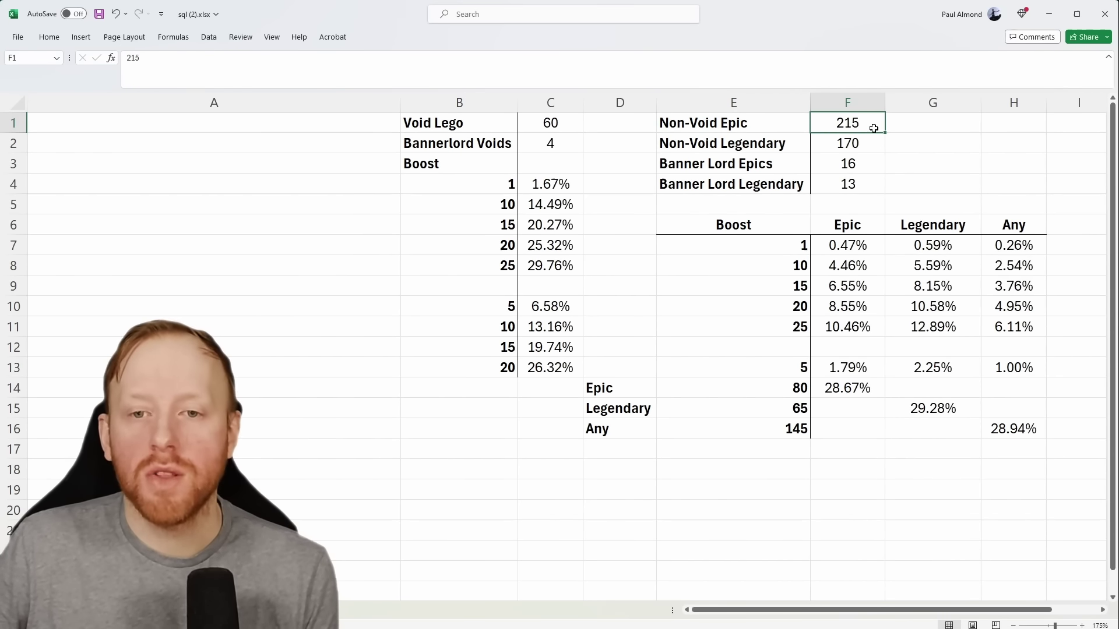
pyautogui.click(879, 143)
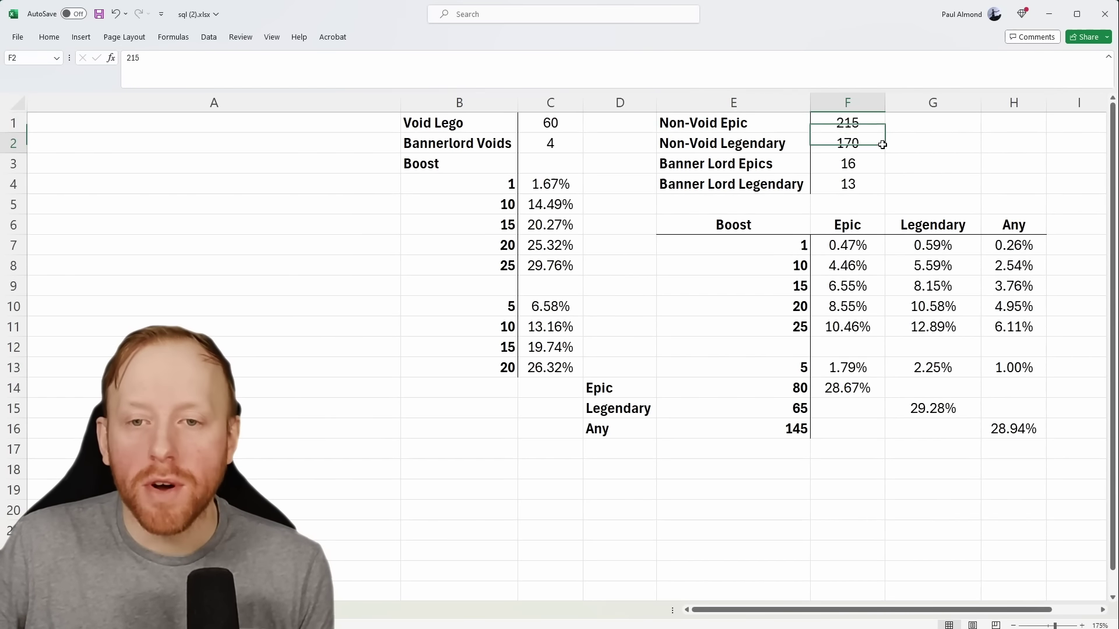
pyautogui.click(932, 147)
pyautogui.click(866, 126)
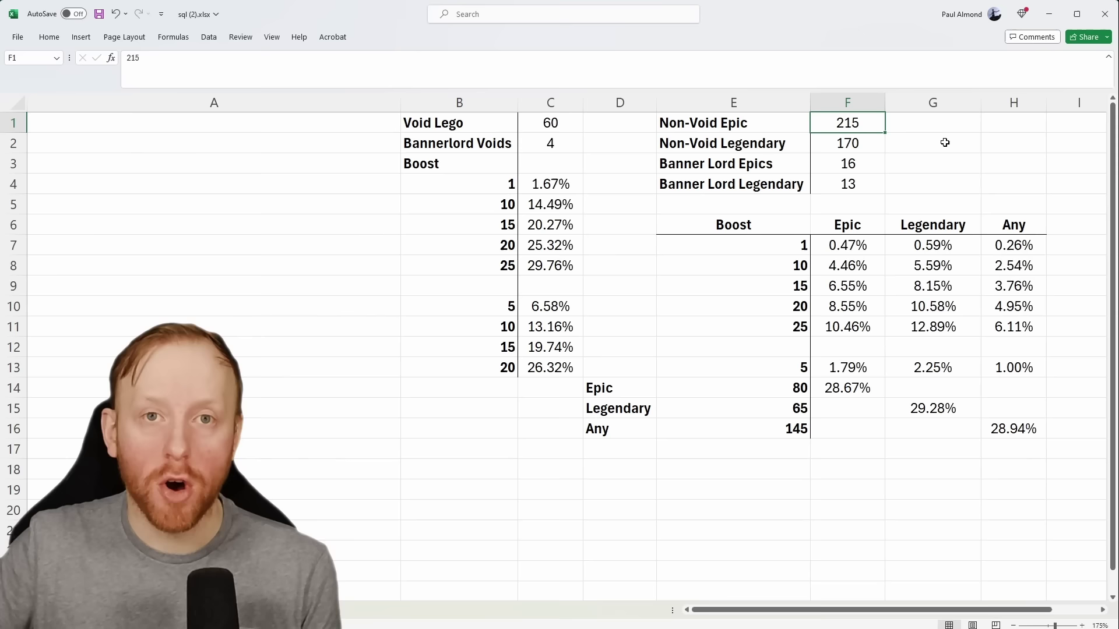
pyautogui.click(844, 149)
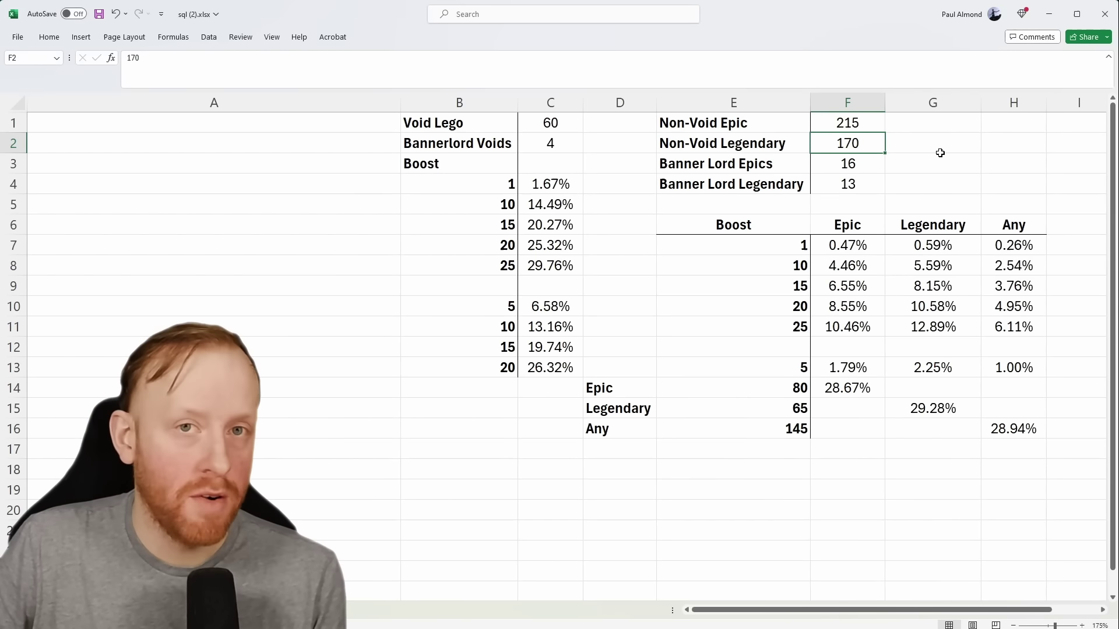
# Review the Banner Lord Epics and Banner Lord Legendary counts in F3 and F4
pyautogui.click(845, 163)
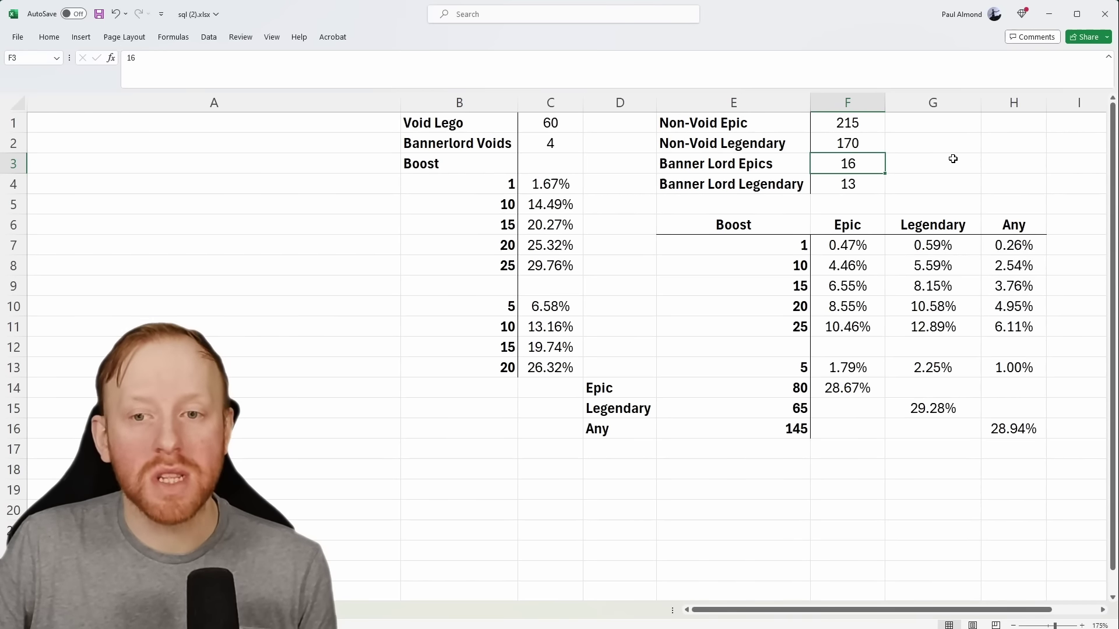
pyautogui.click(874, 186)
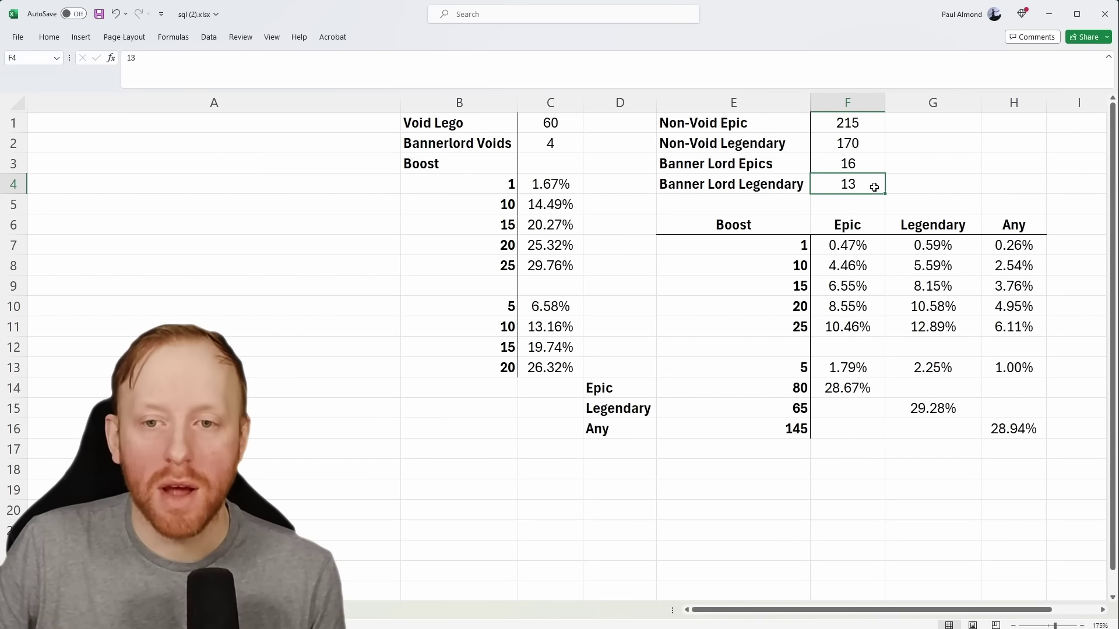
pyautogui.click(944, 187)
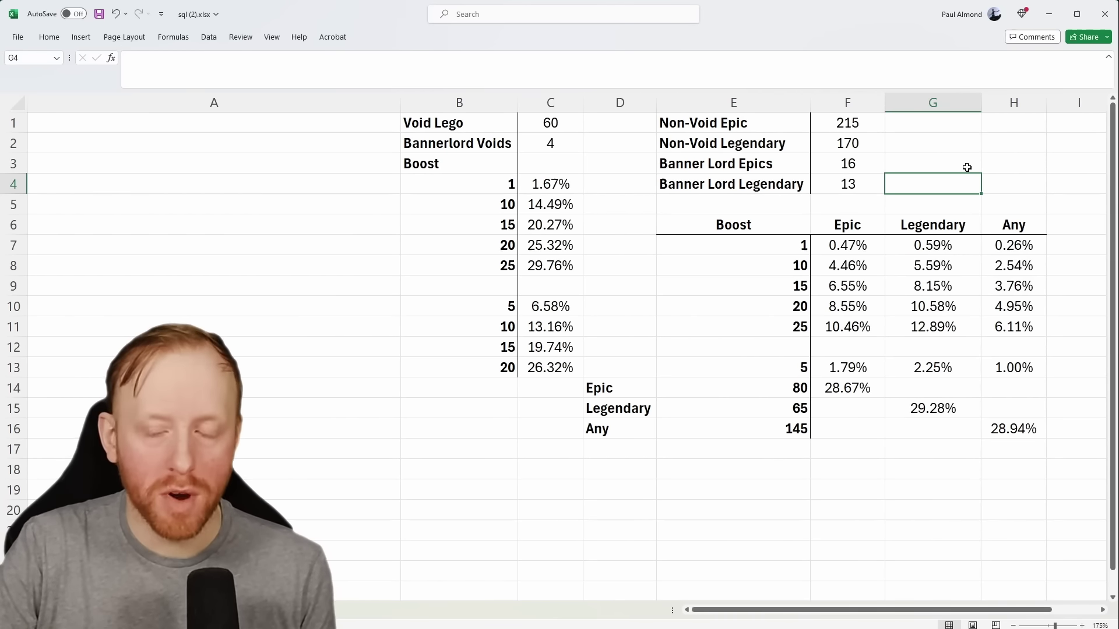
pyautogui.click(857, 169)
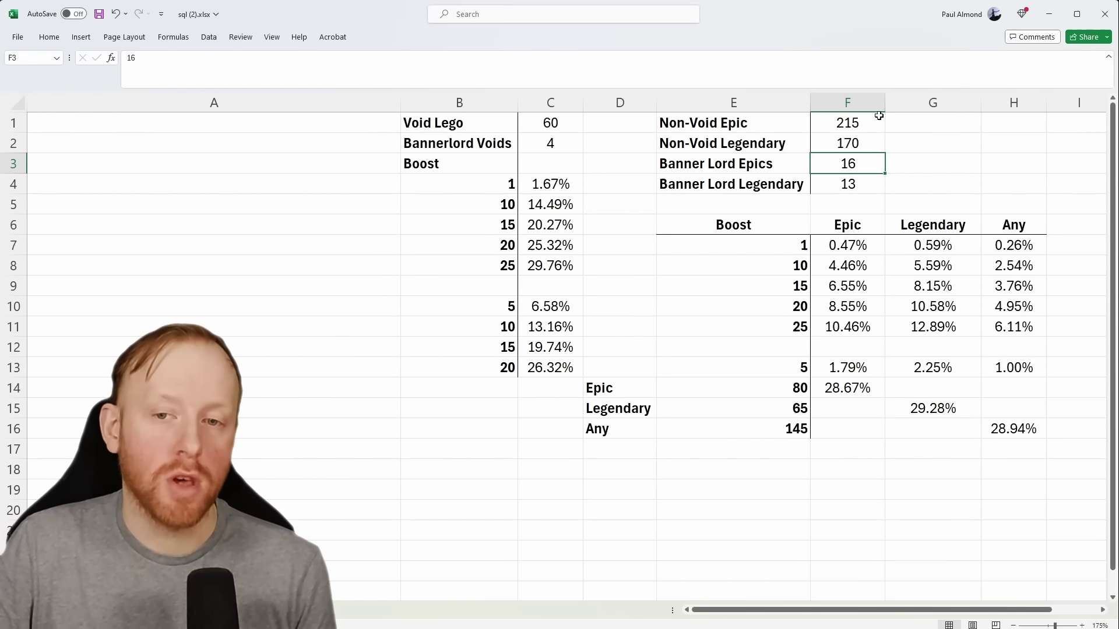
pyautogui.click(869, 183)
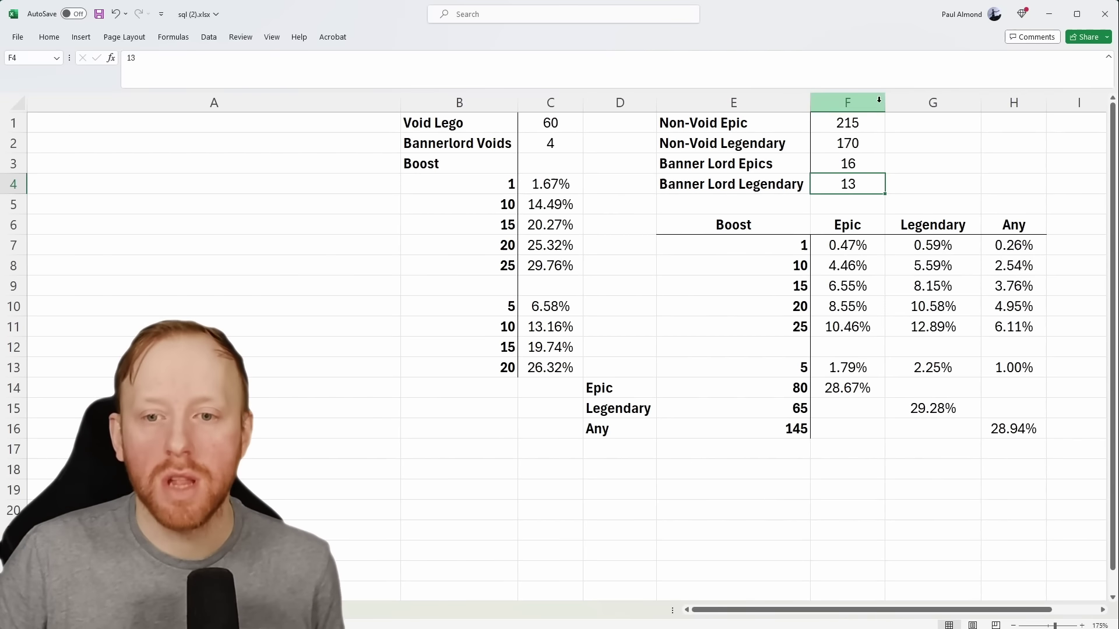
# Examine the Epic column chances in F7:F11 for the single-champion boosts from 1 to 25
pyautogui.click(806, 245)
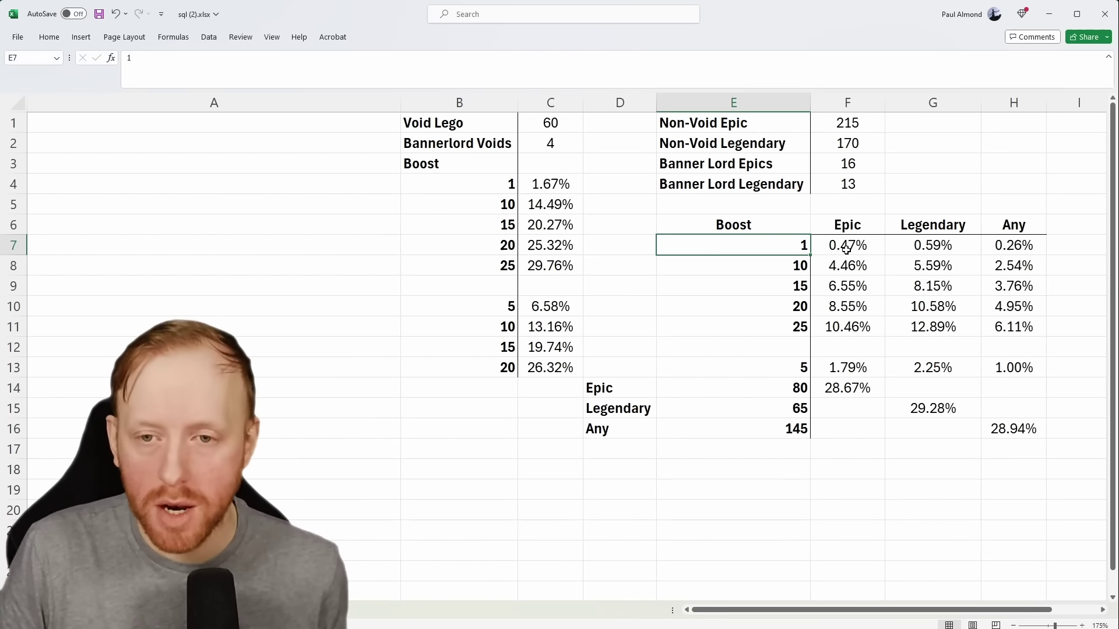
pyautogui.press('Down')
pyautogui.press('Right')
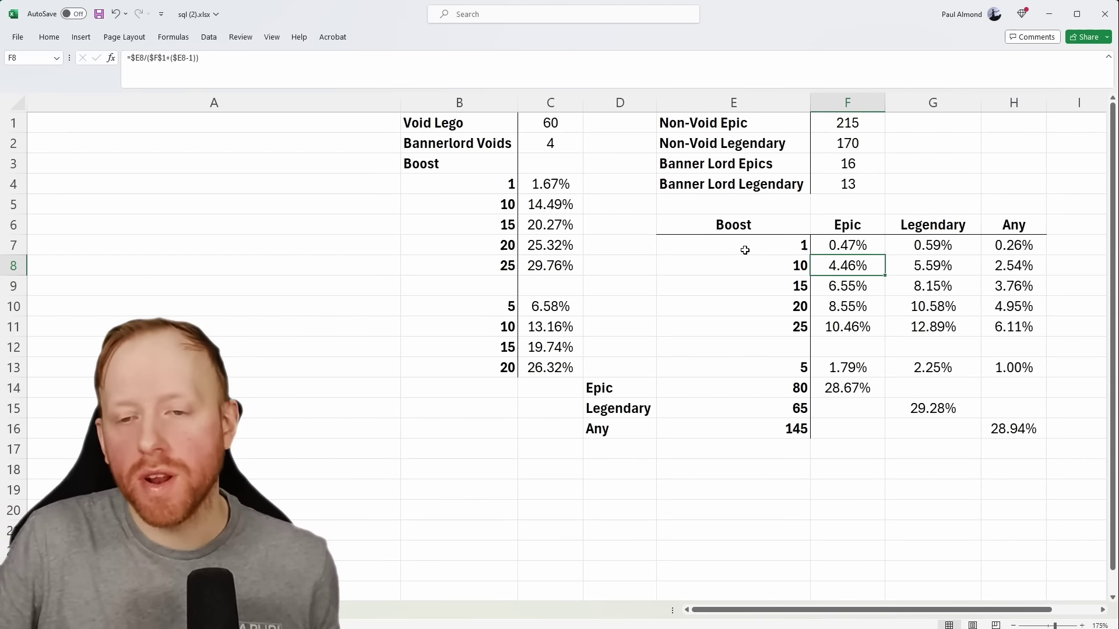
pyautogui.click(861, 246)
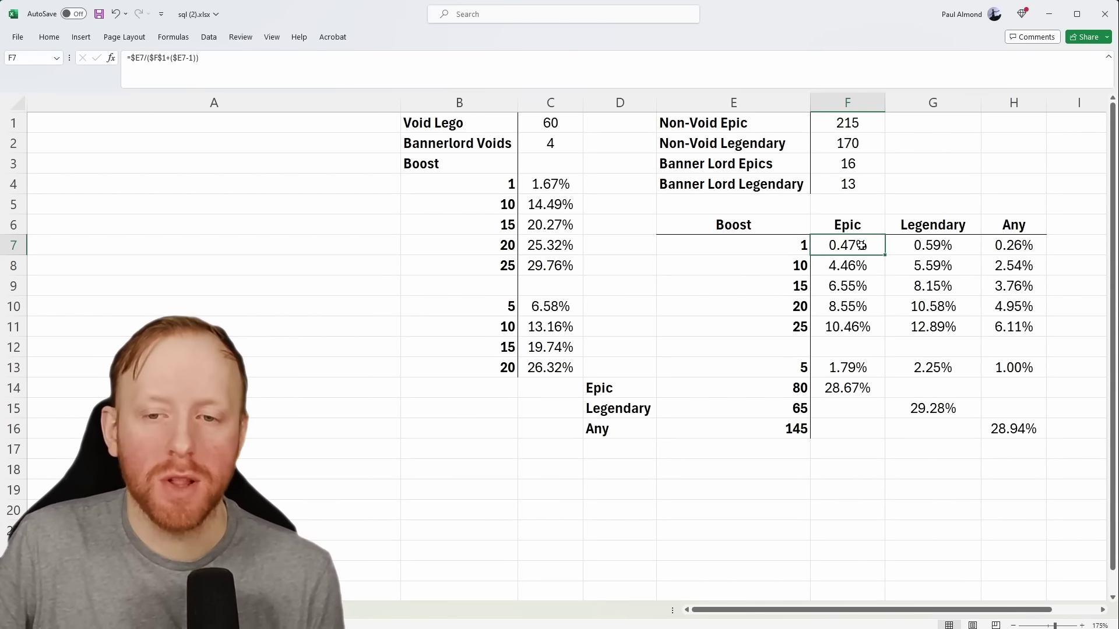
pyautogui.click(822, 269)
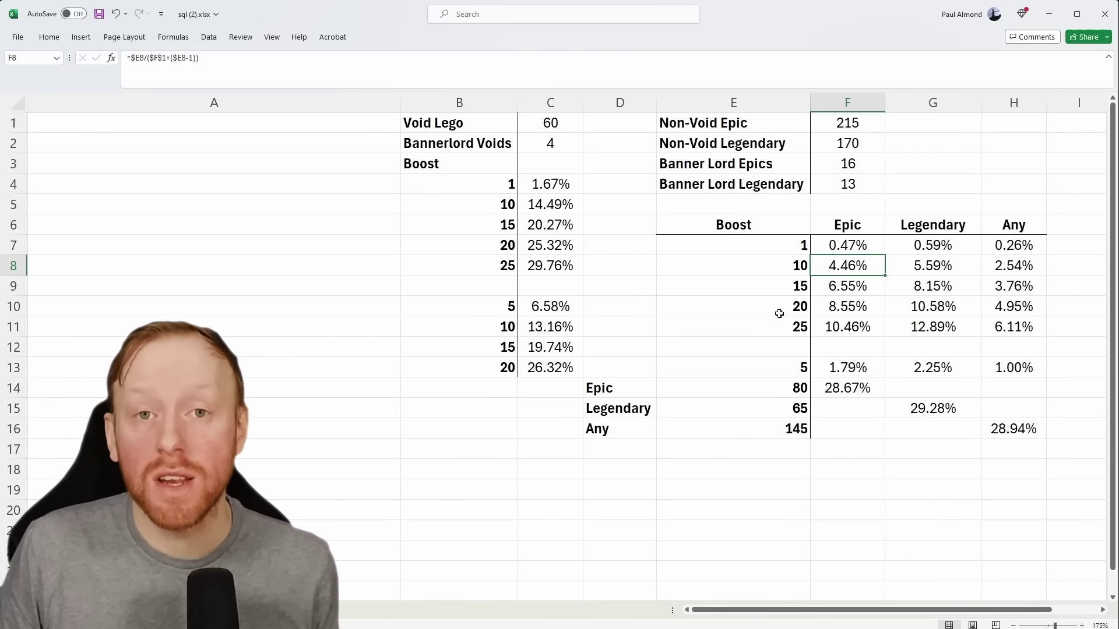
pyautogui.press('Left')
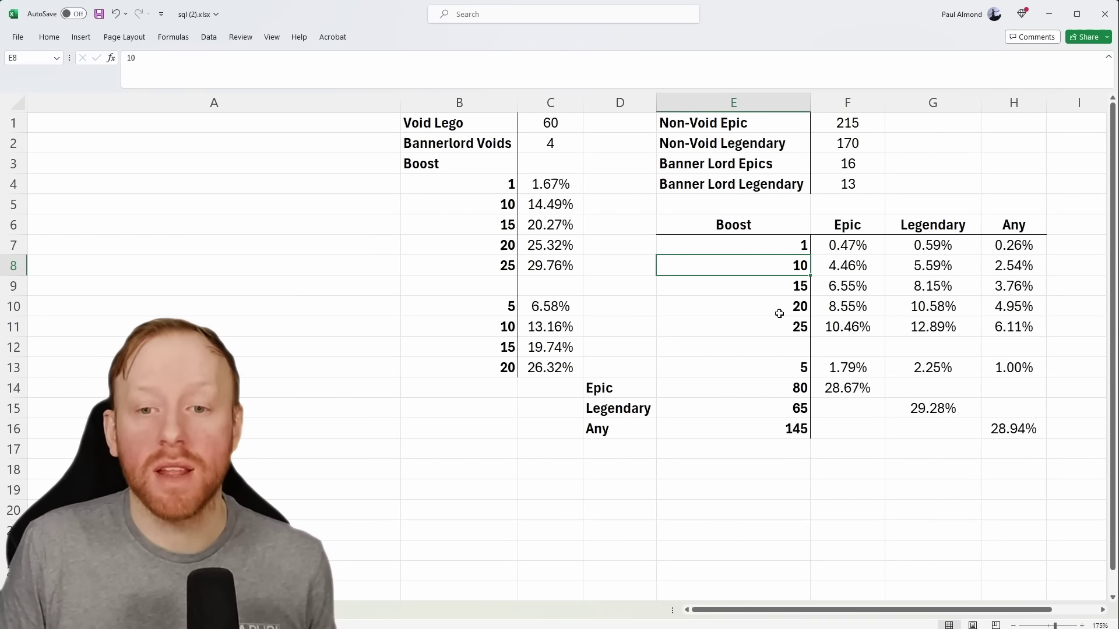
pyautogui.press('Right')
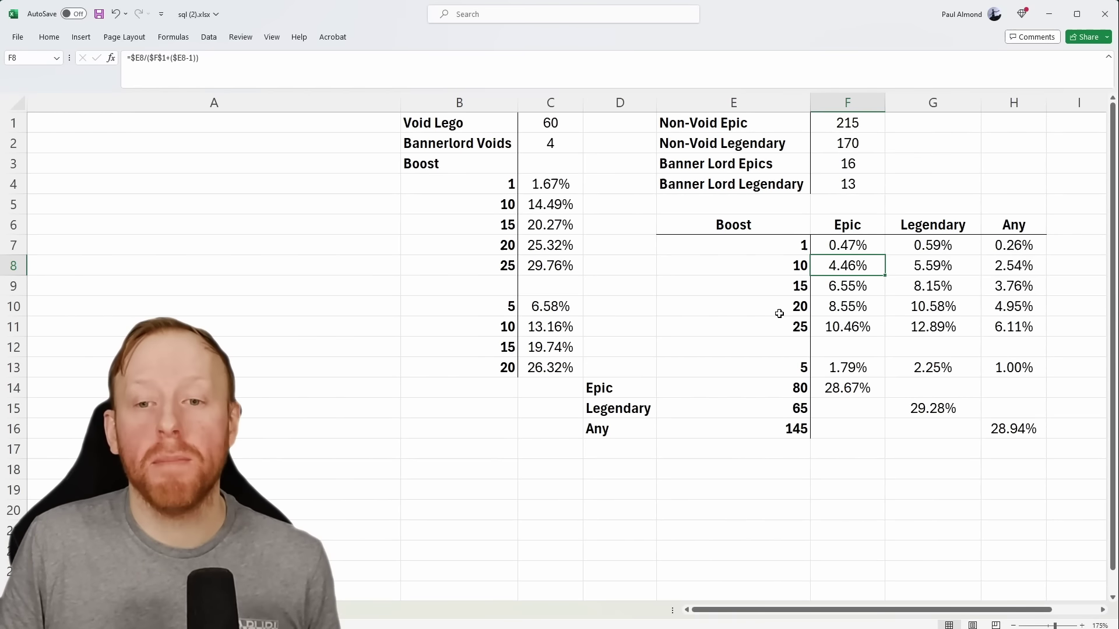
pyautogui.click(852, 292)
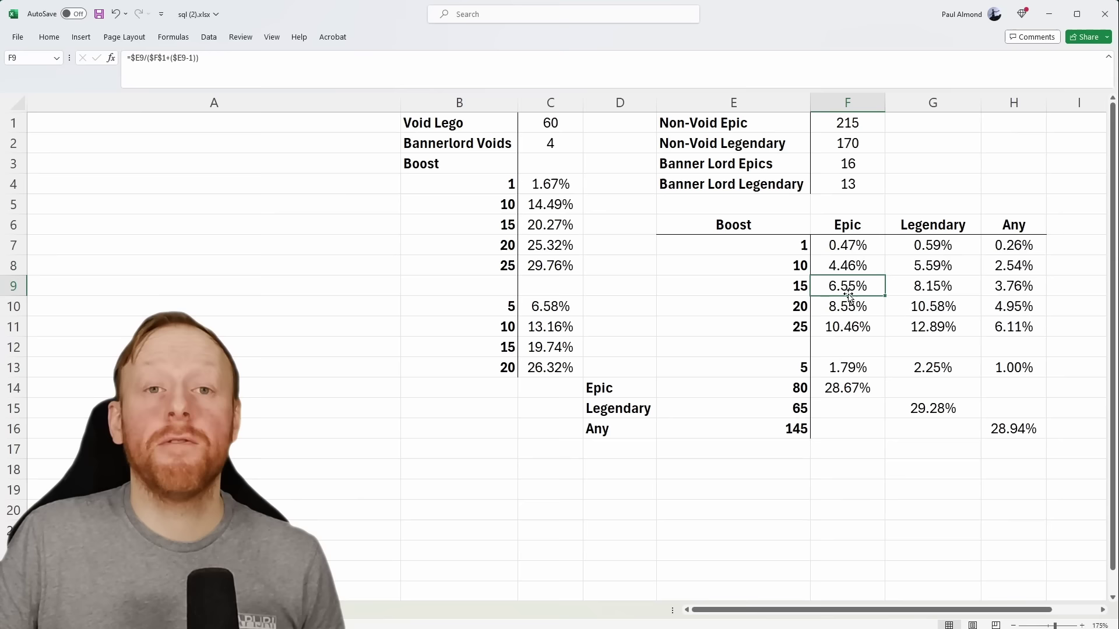
pyautogui.click(845, 327)
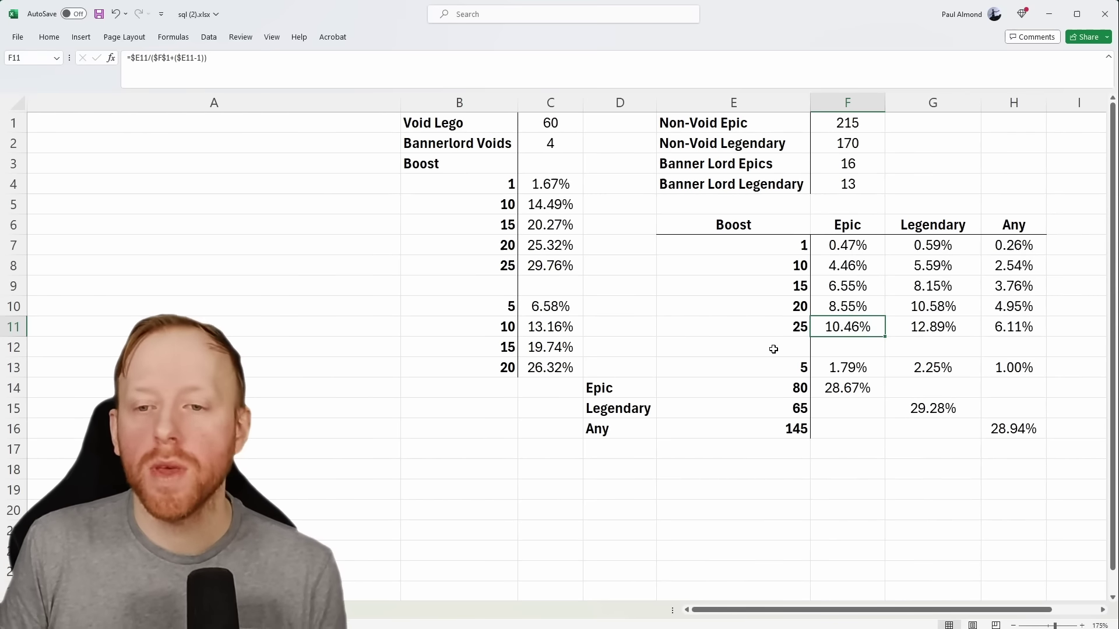
# Examine the Legendary column chances in G7:G11 and their formulas for boosts 1 to 25
pyautogui.press('Right')
pyautogui.press('Up')
pyautogui.press('Up')
pyautogui.press('Up')
pyautogui.press('Up')
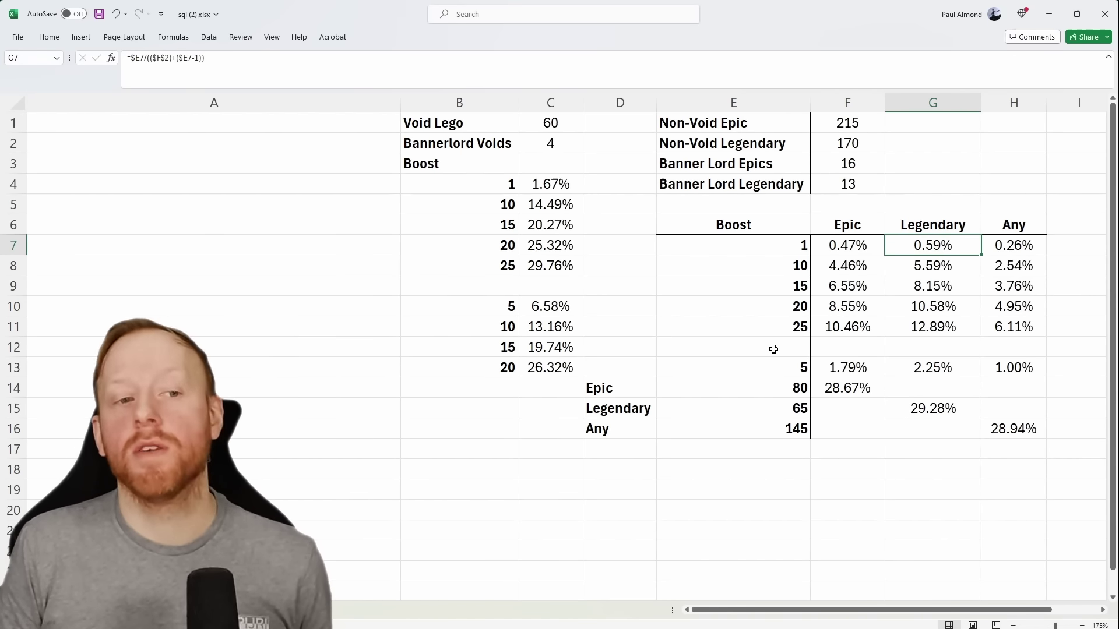
pyautogui.press('Down')
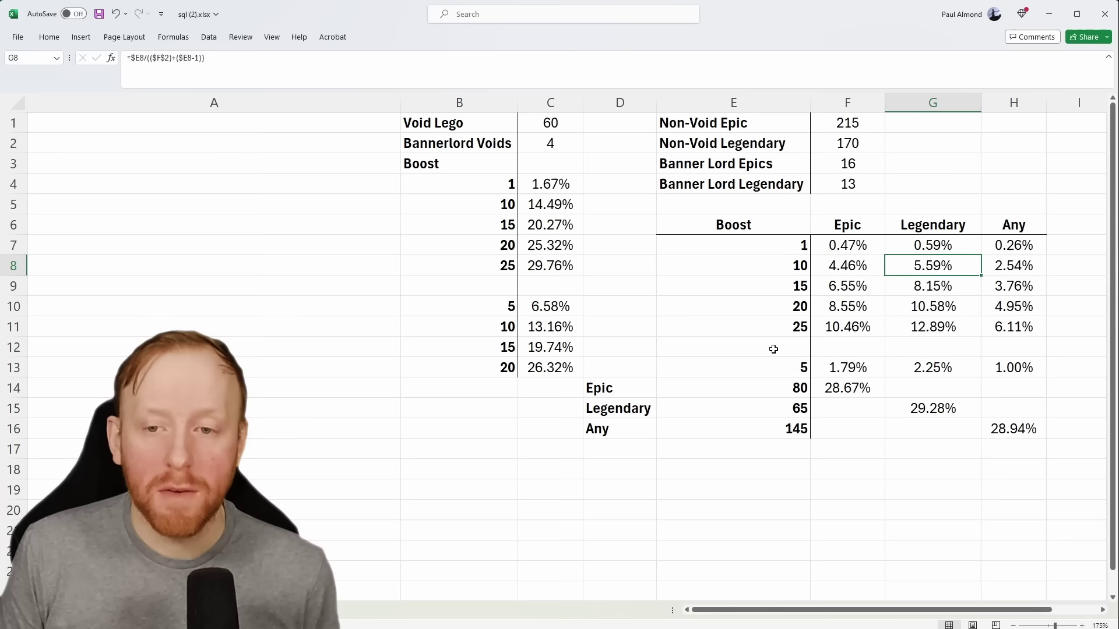
pyautogui.press('Down')
pyautogui.press('Down')
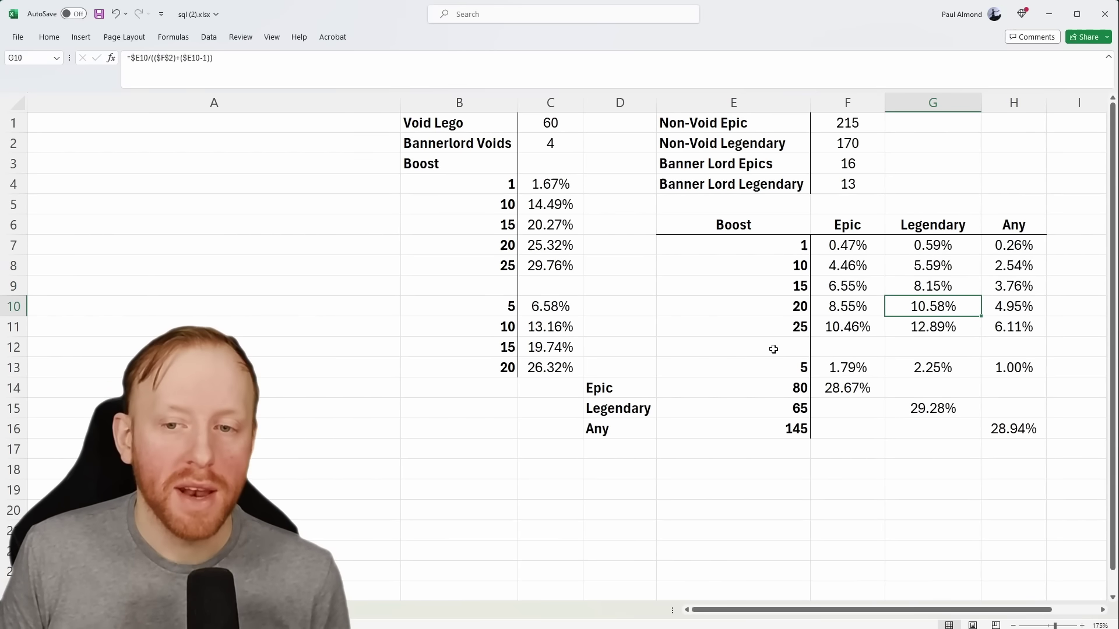
pyautogui.press('Down')
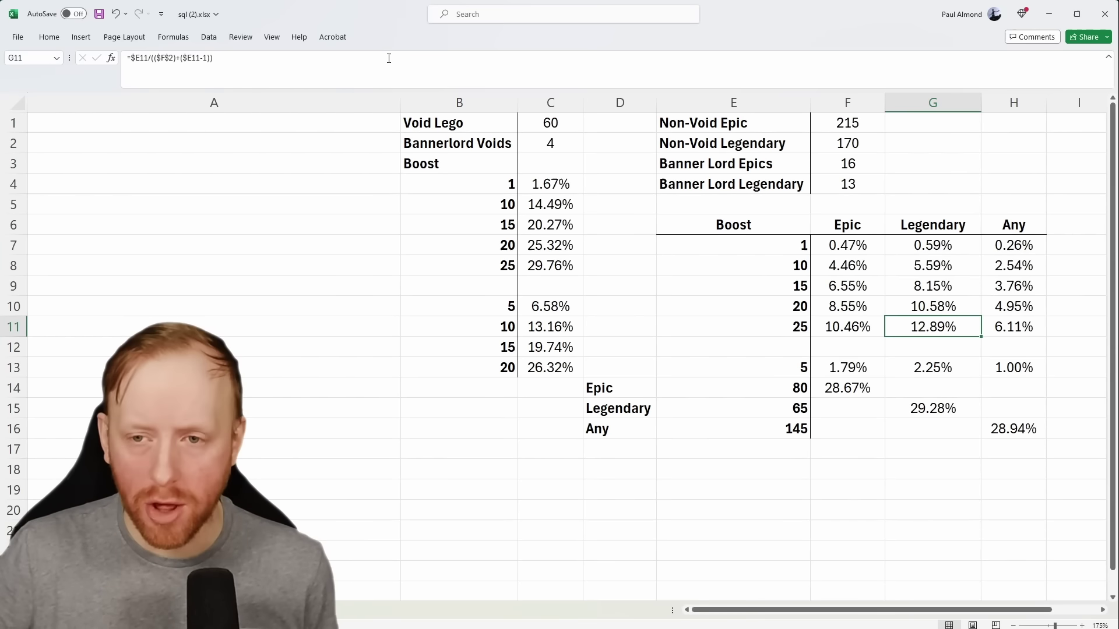
# Compare the Any column chances for boosts 1 and 25 in H7 and H11
pyautogui.click(1037, 243)
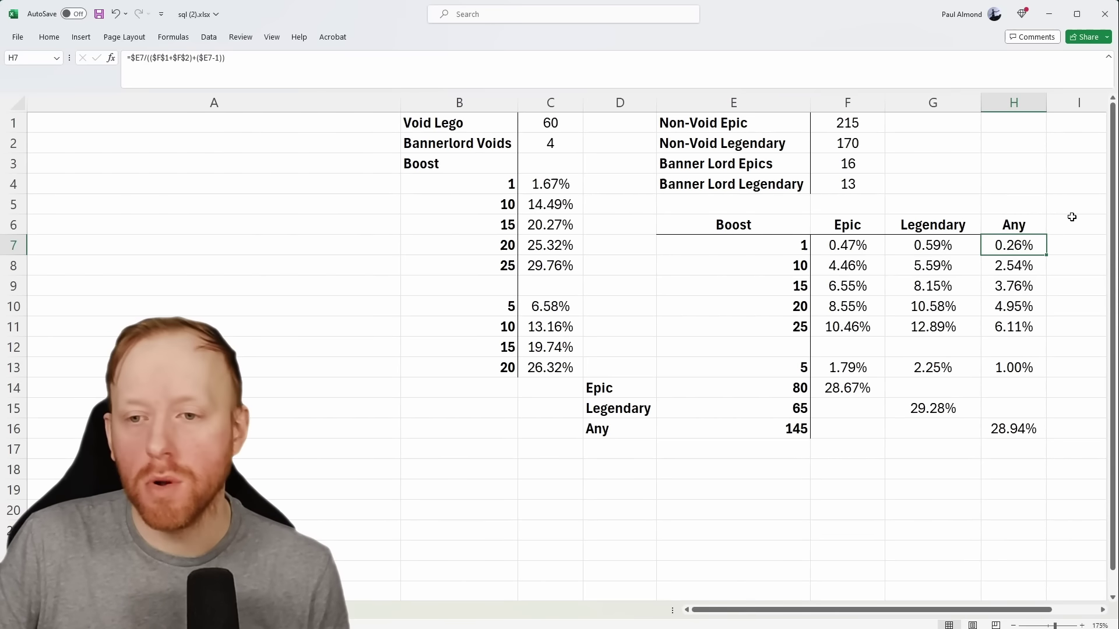
pyautogui.click(1031, 327)
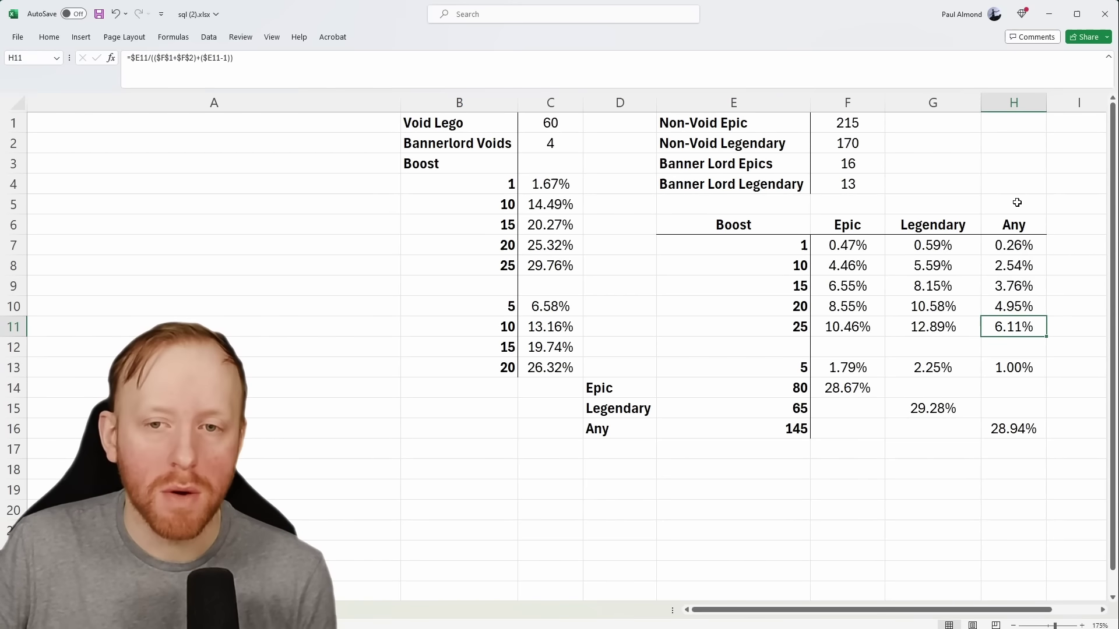
pyautogui.click(867, 434)
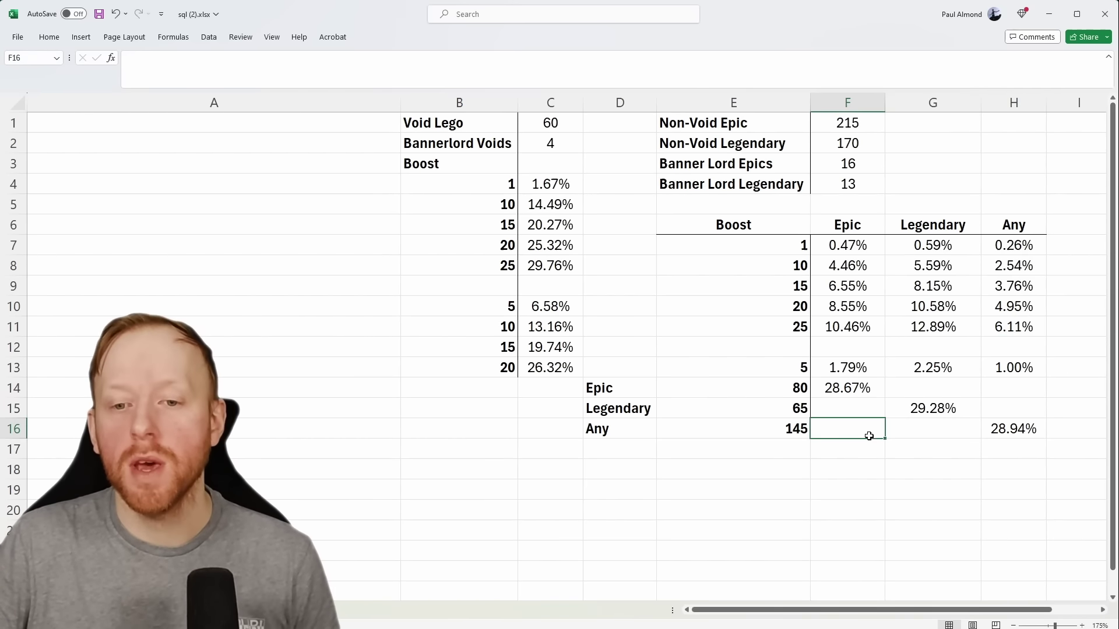
# Inspect the cell references in the boost 5 Epic formula in F13 and check the combined Epic chance in F14
pyautogui.click(766, 368)
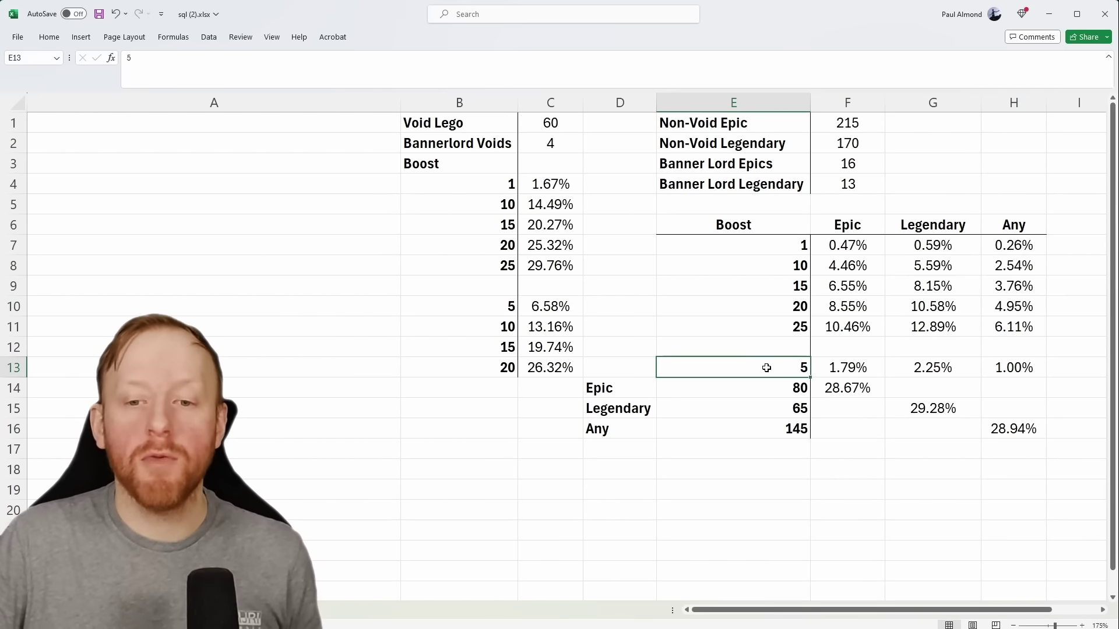
pyautogui.click(863, 367)
pyautogui.click(372, 58)
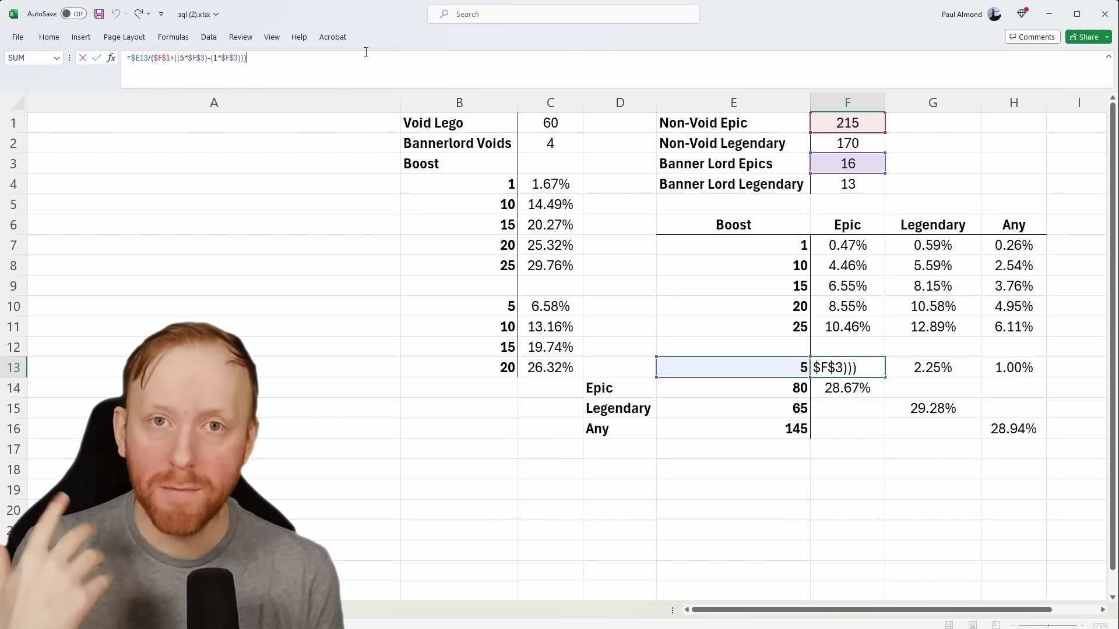
pyautogui.press('Return')
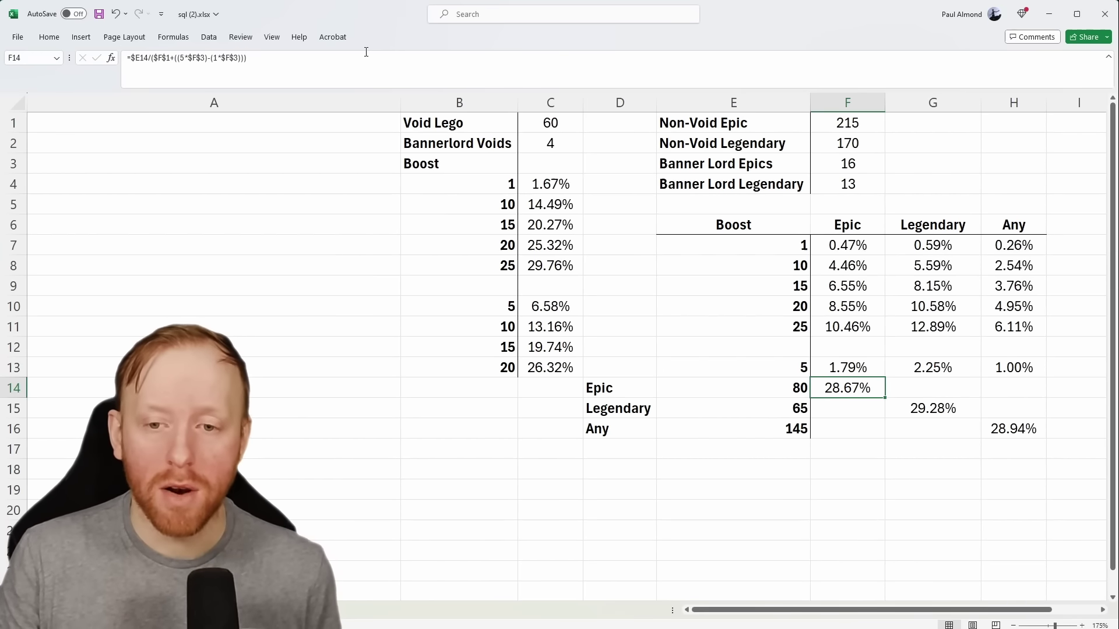
pyautogui.press('Up')
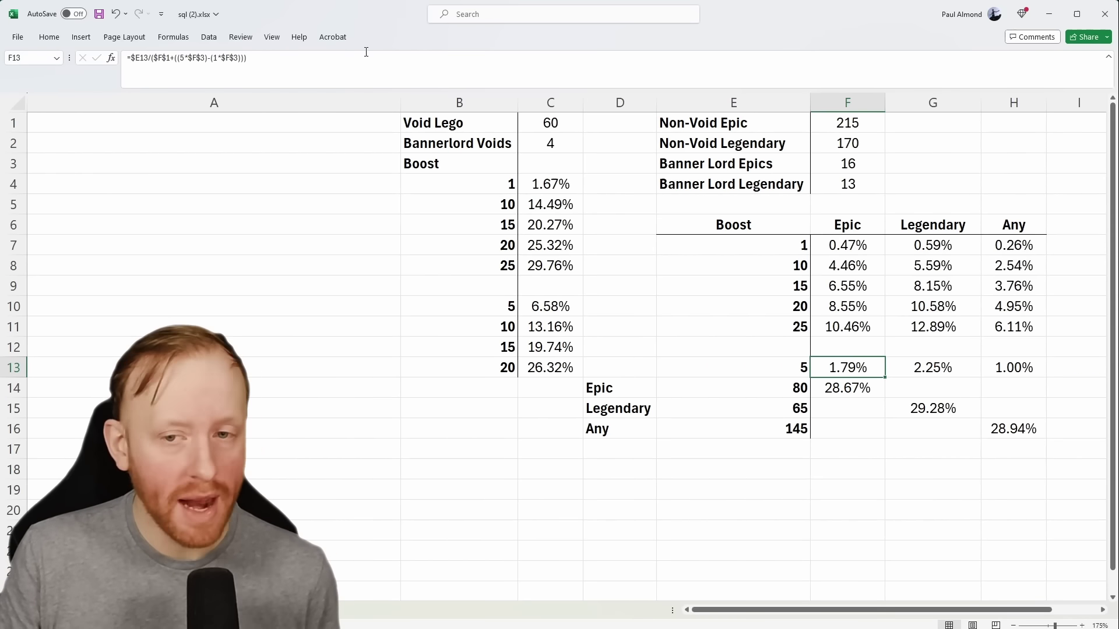
# Examine the Legendary formulas in G13 and G15 and the combined Any formula in H16
pyautogui.press('Right')
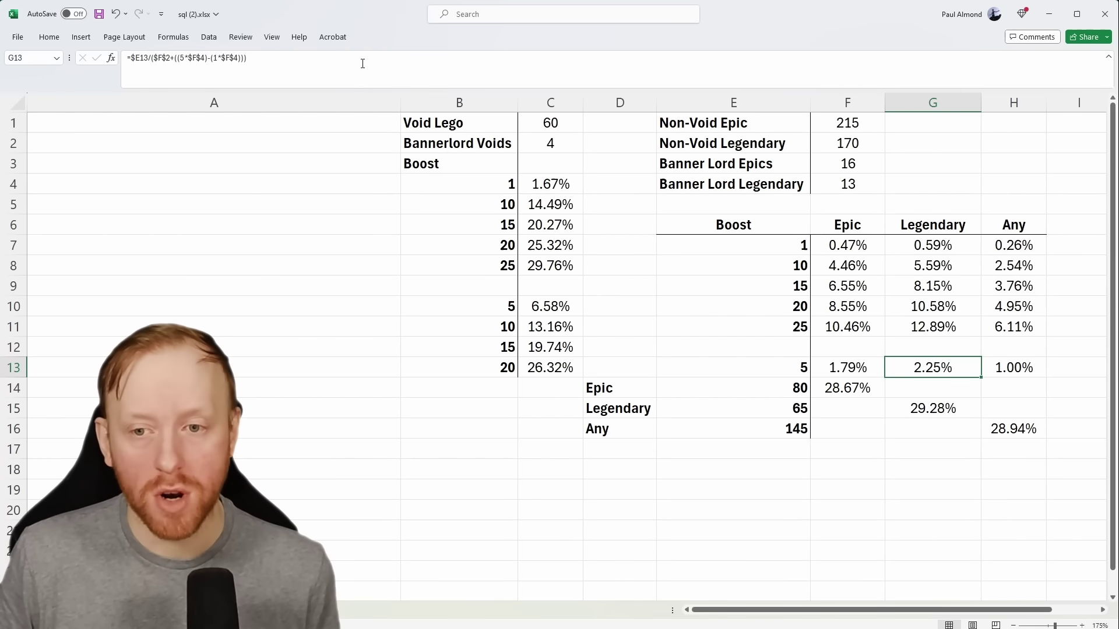
pyautogui.press('Down')
pyautogui.press('Down')
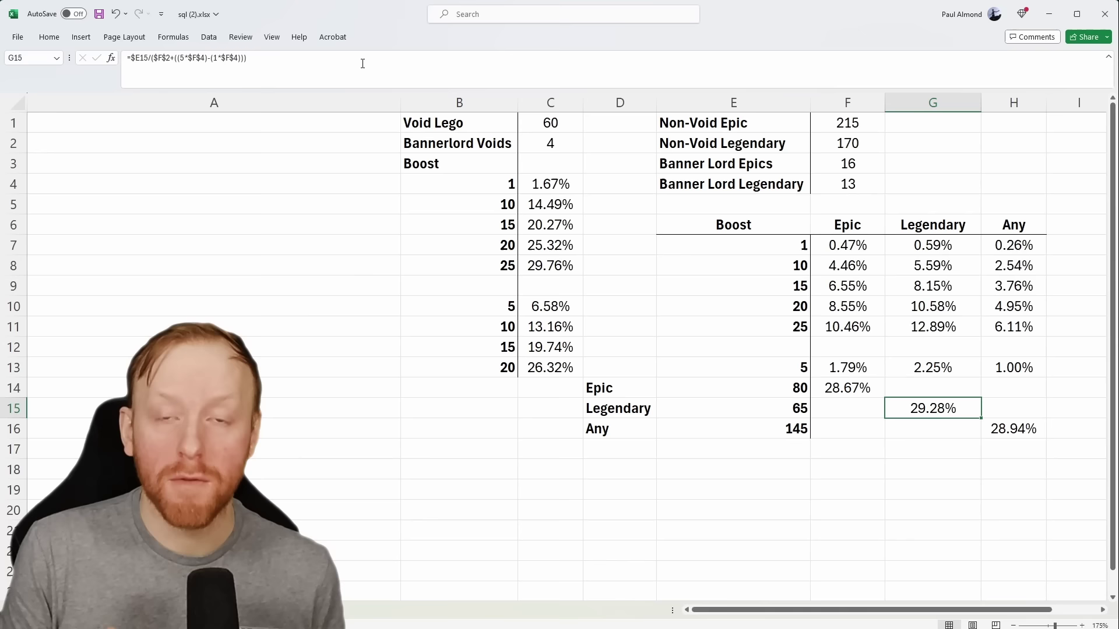
pyautogui.press('Down')
pyautogui.press('Right')
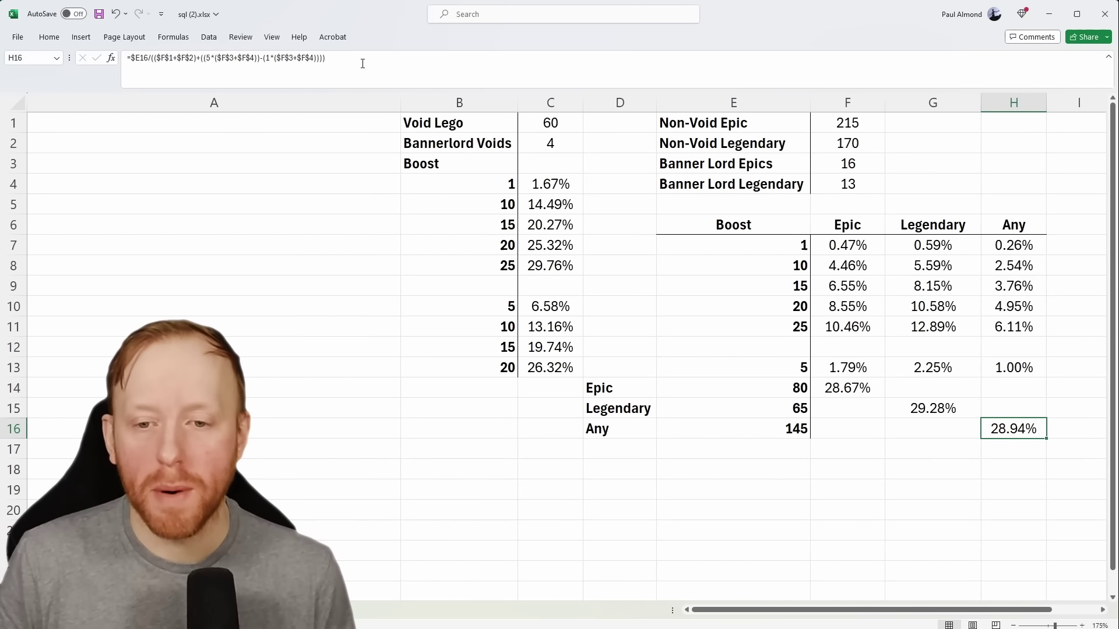
# Examine the combined Any chance by checking the boost total formula in E16, the non-void pool in F1:F2 and the formula in H16
pyautogui.click(769, 436)
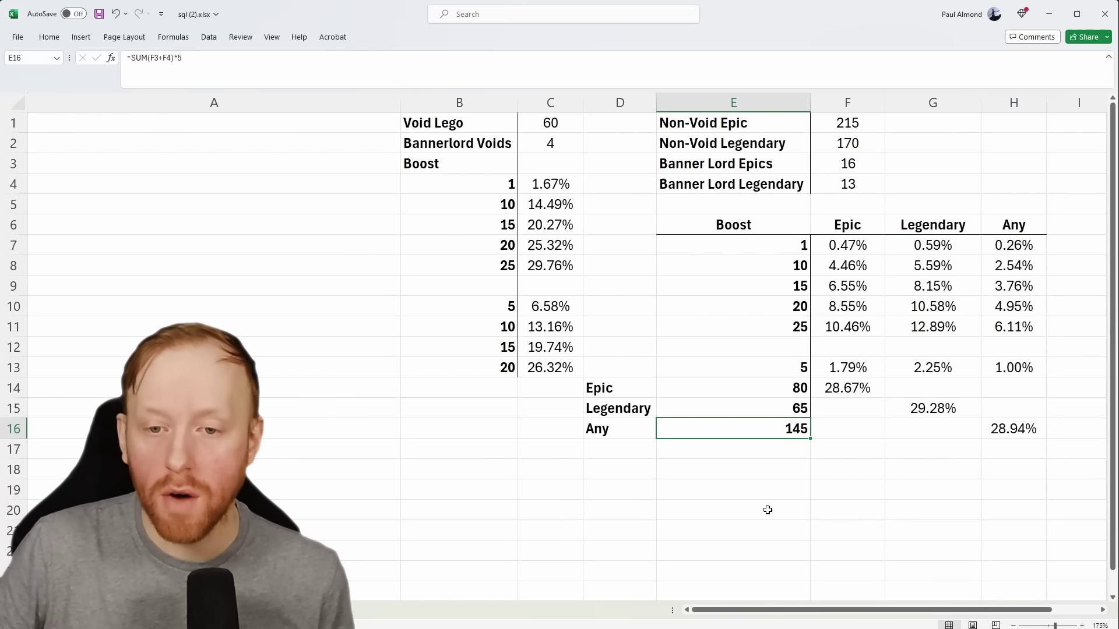
pyautogui.moveTo(875, 120); pyautogui.dragTo(876, 140)
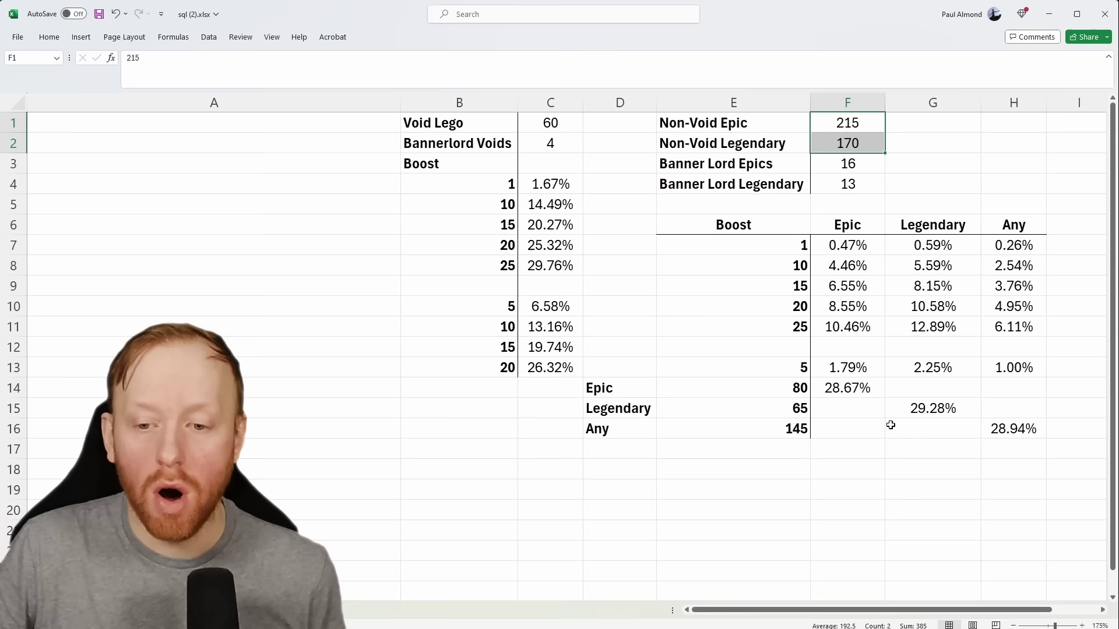
pyautogui.click(944, 469)
pyautogui.click(1018, 429)
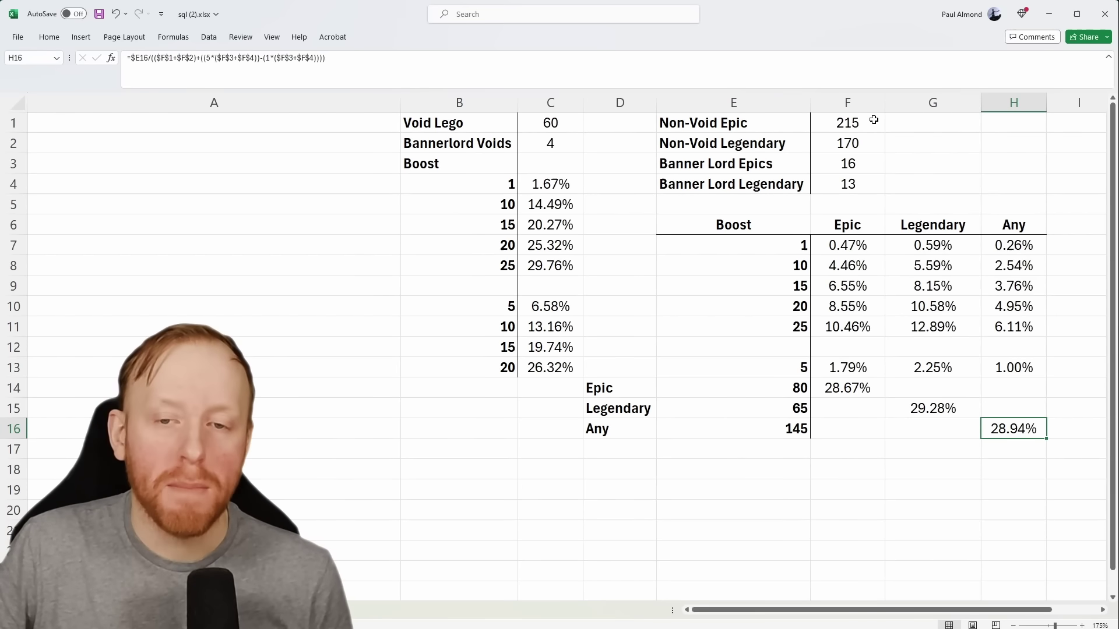
pyautogui.click(868, 592)
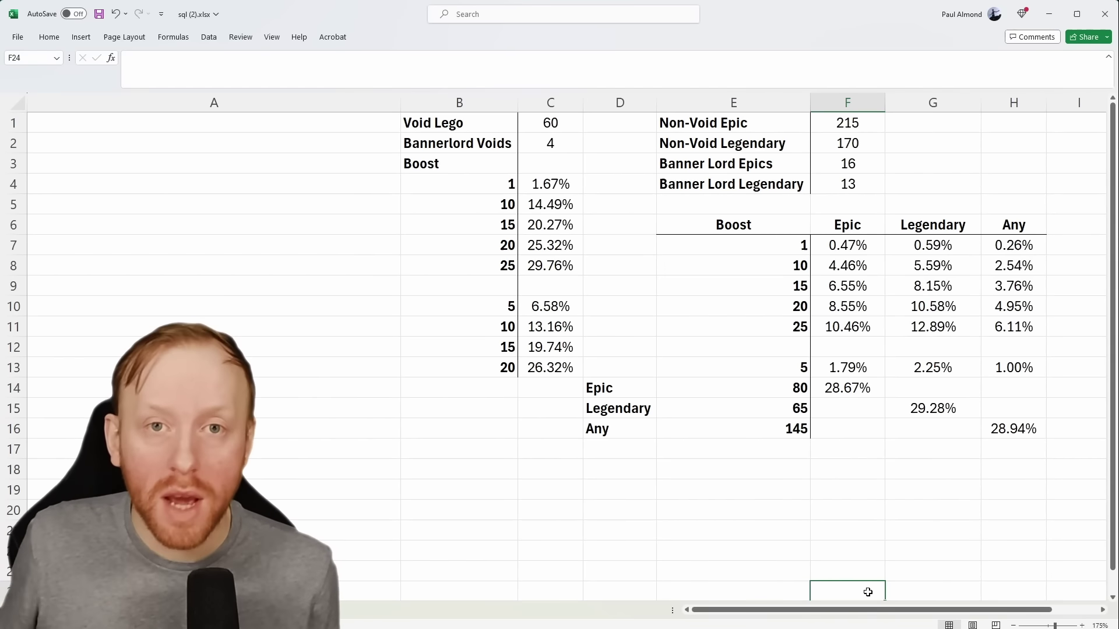
# Compare the combined Legendary chance in G15 with the single-champion boost 5 Legendary chance in G13
pyautogui.click(903, 405)
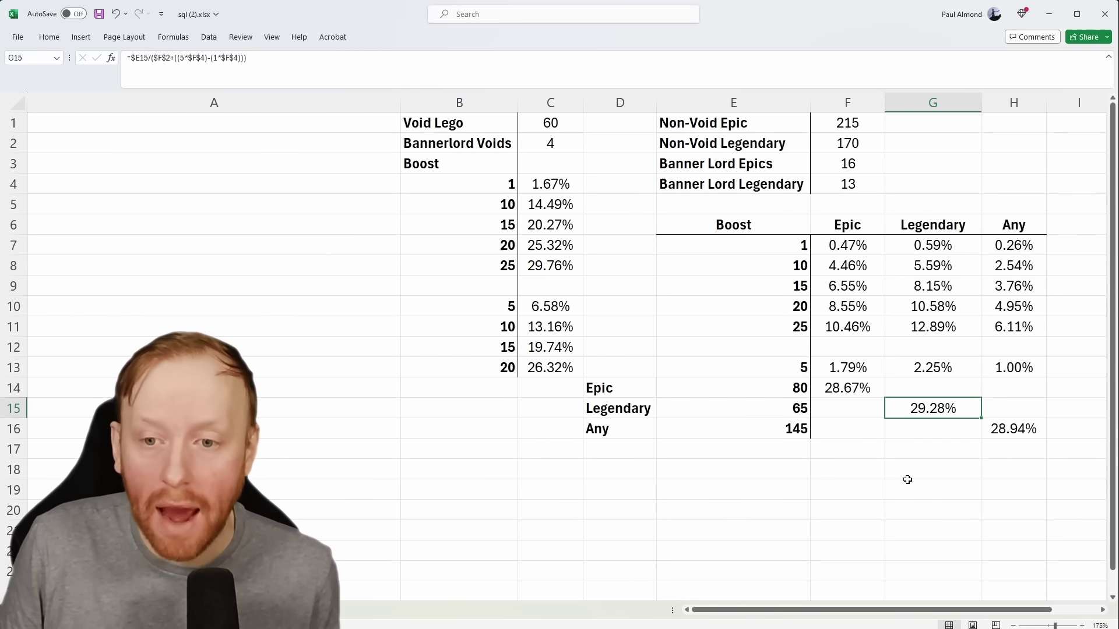
pyautogui.click(957, 371)
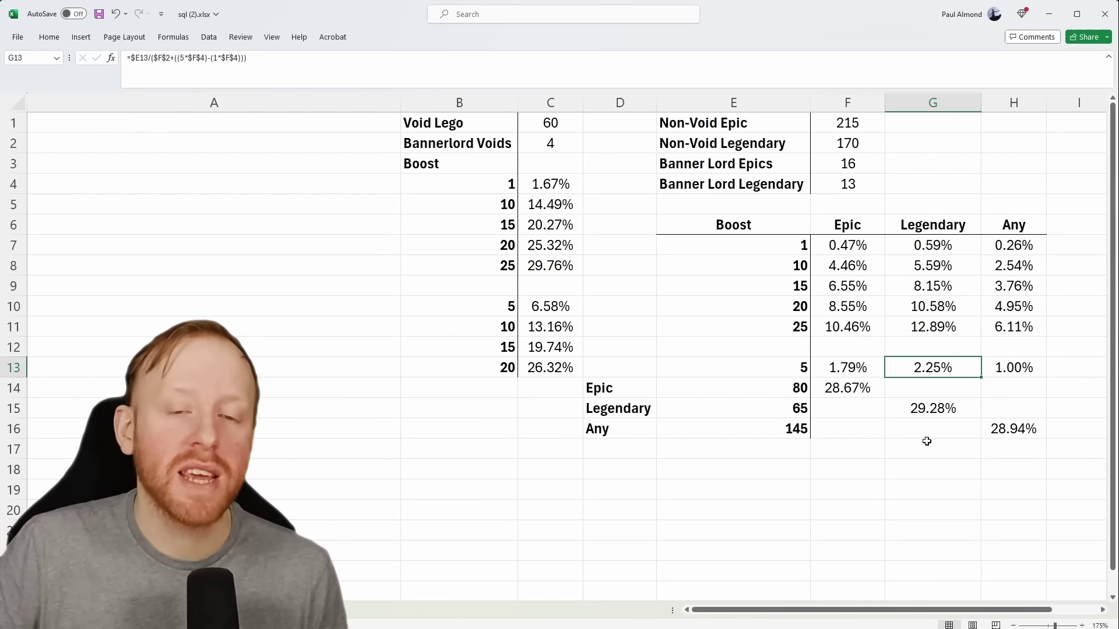
# Review the void legendary chances and formulas in C10:C13 for combined boosts of 5 to 20
pyautogui.click(551, 315)
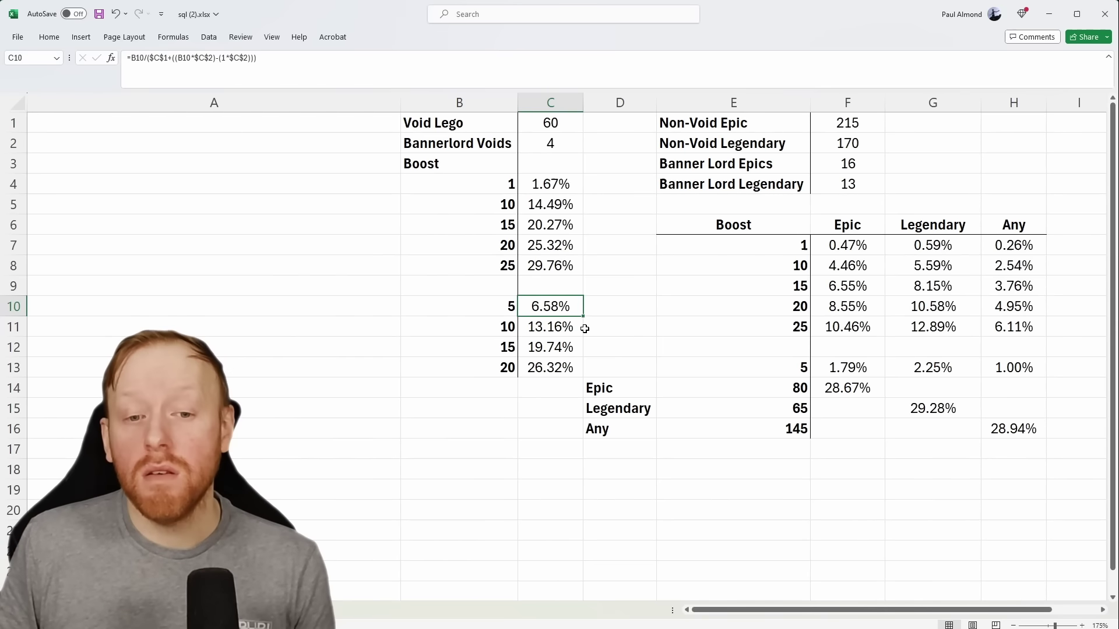
pyautogui.press('Down')
pyautogui.press('Down')
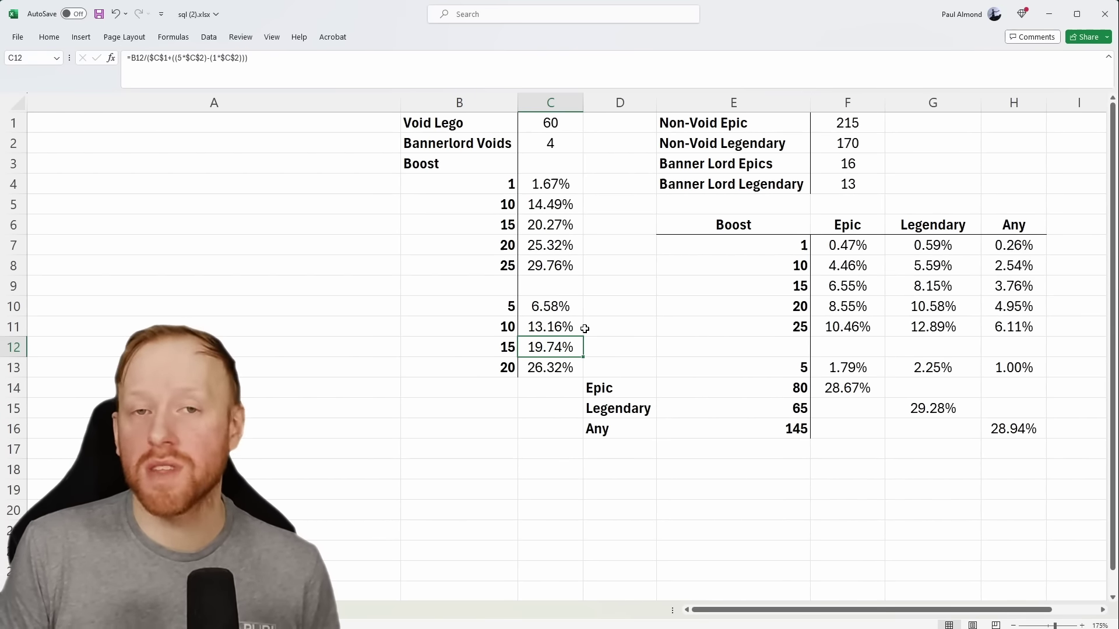
pyautogui.press('Down')
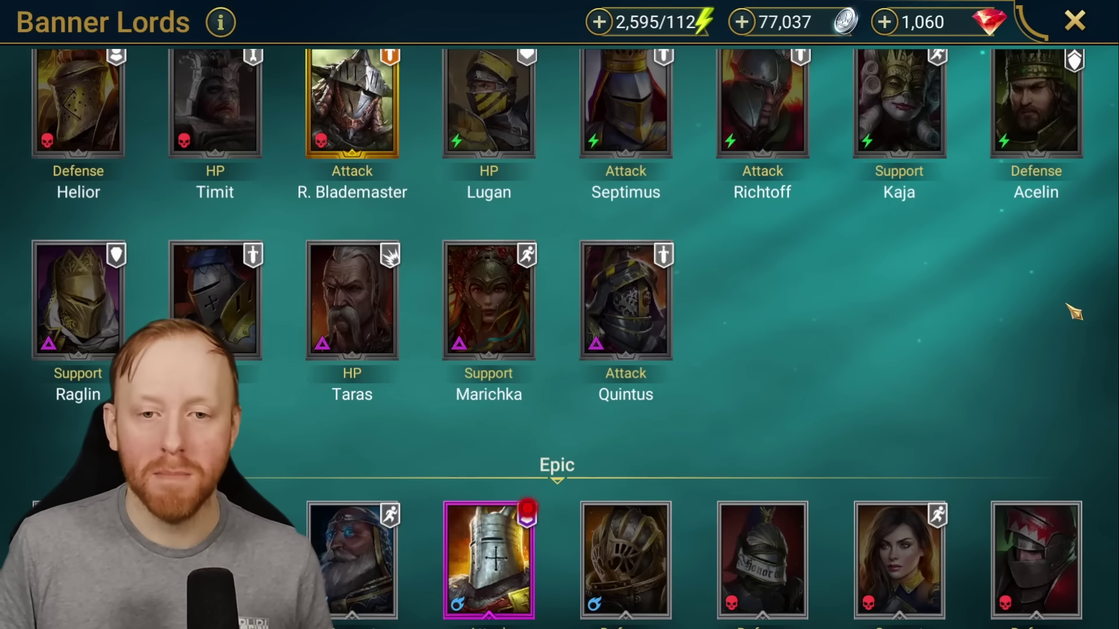
# View the Legendary champions in the game's Banner Lords faction list
pyautogui.scroll(3, 964, 225)
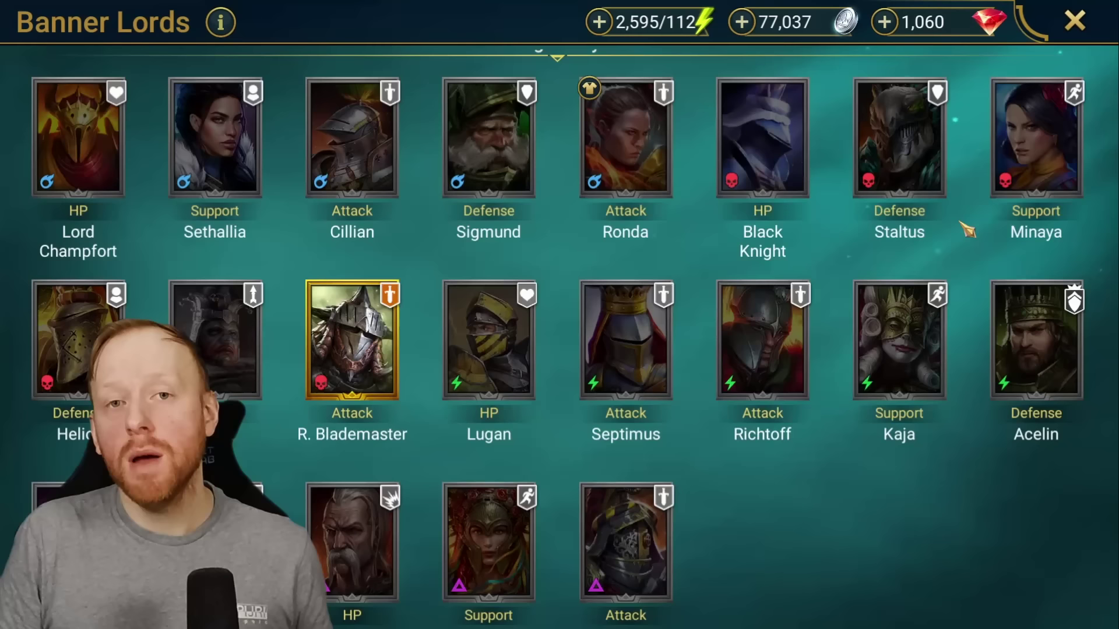